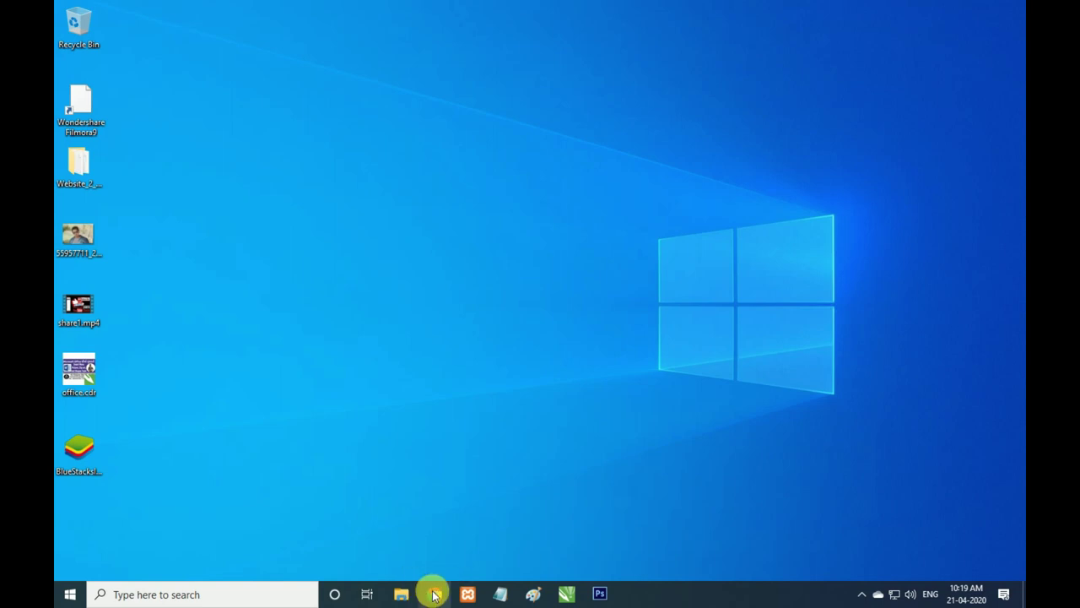
- Open Chrome, search Google for "bluestacks" and open the official bluestacks.com website
click(433, 594)
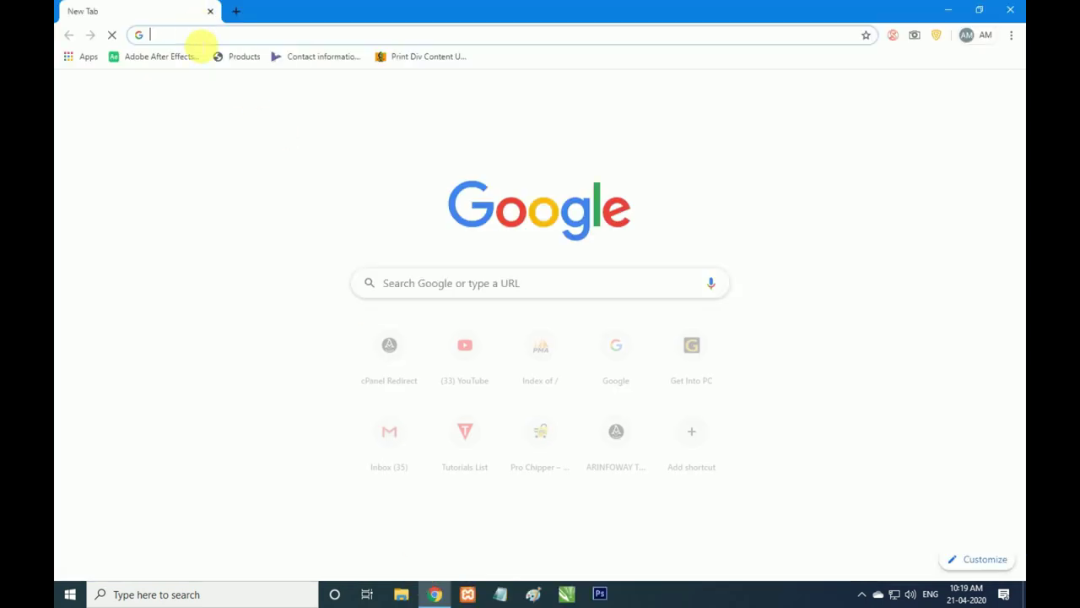
text(bluestacks)
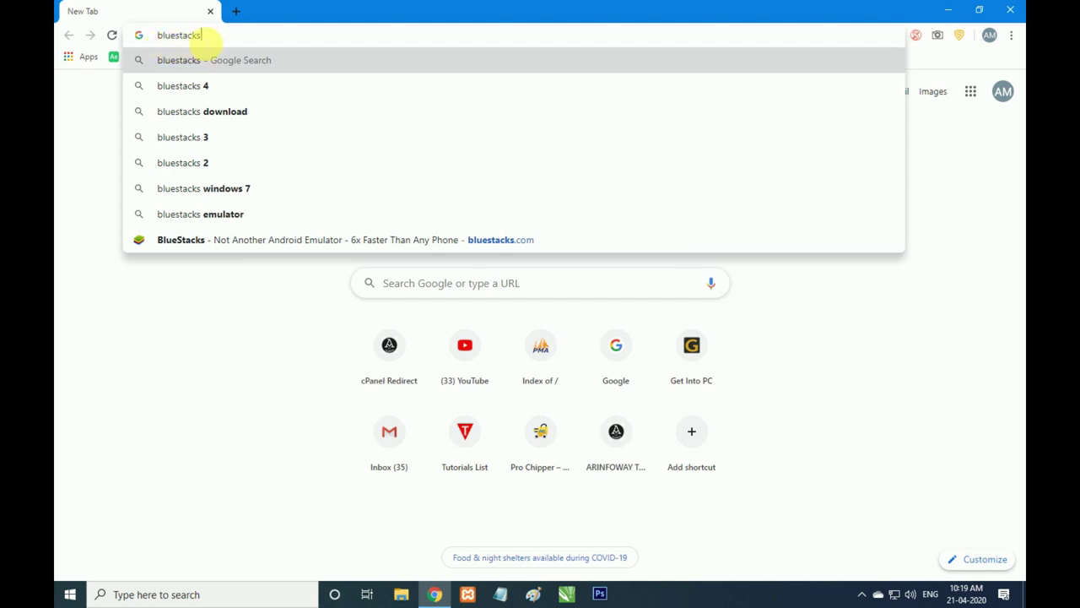
key(Return)
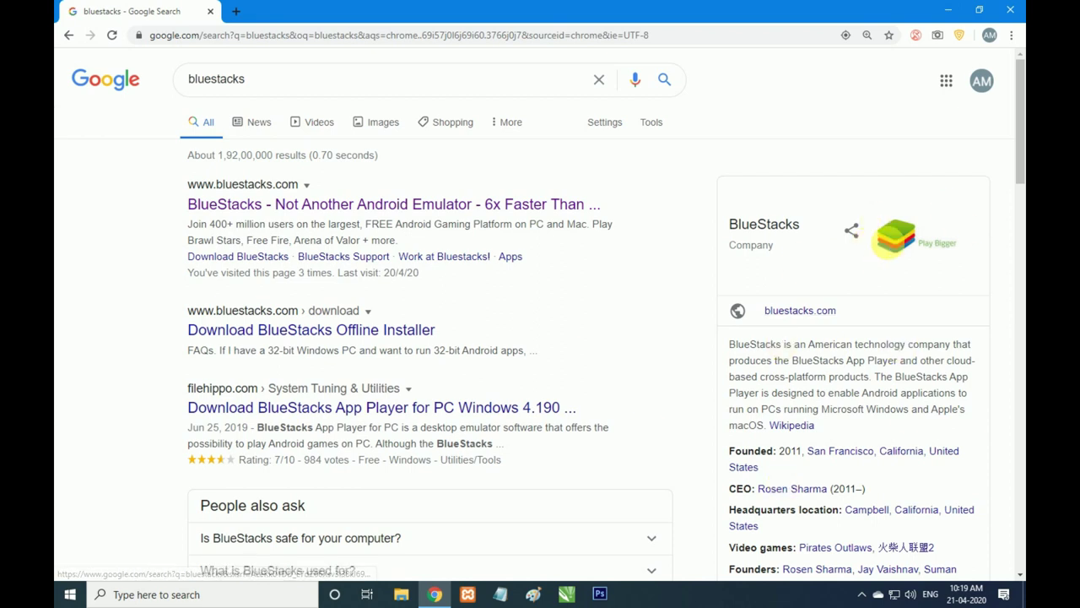
click(259, 202)
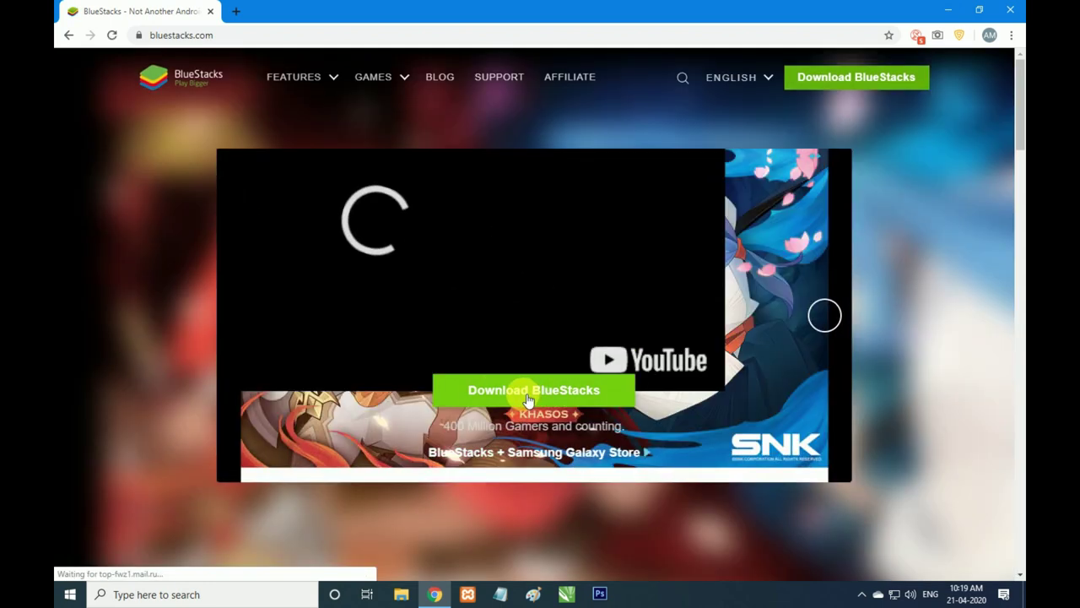
- Look through the BlueStacks homepage's games, features, gameplay strategies and gamer videos, ending back at the main download banner
scroll(516, 397, down, 5)
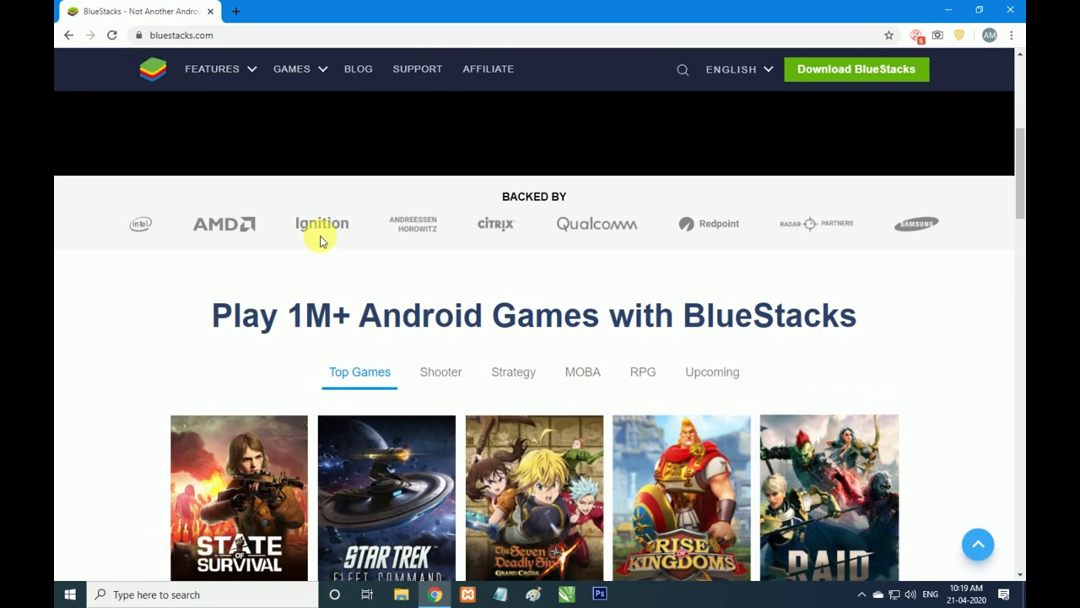
scroll(566, 362, down, 4)
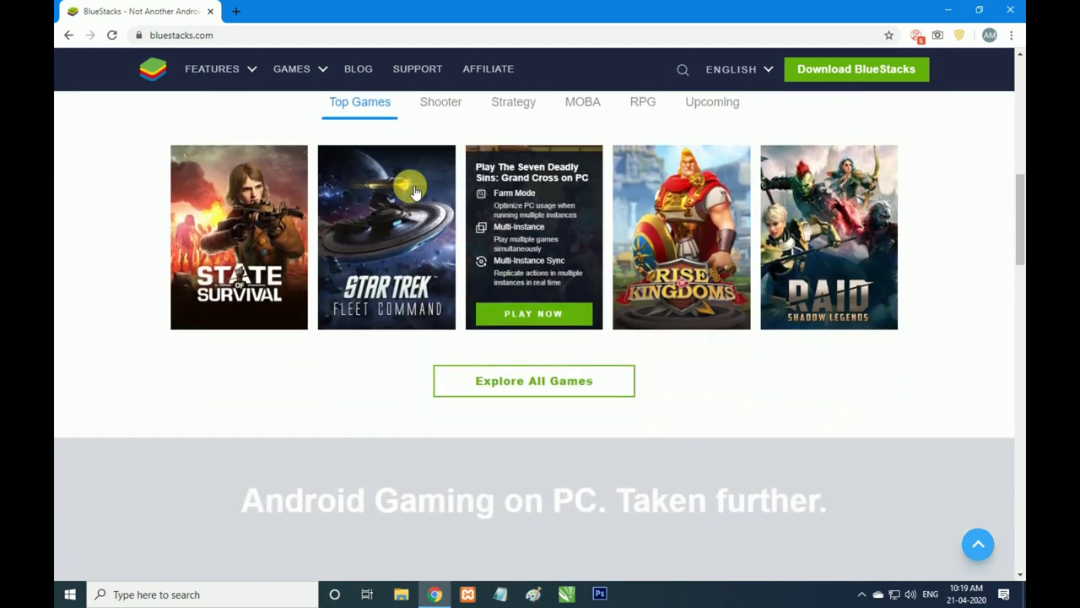
scroll(385, 186, up, 2)
scroll(714, 347, down, 4)
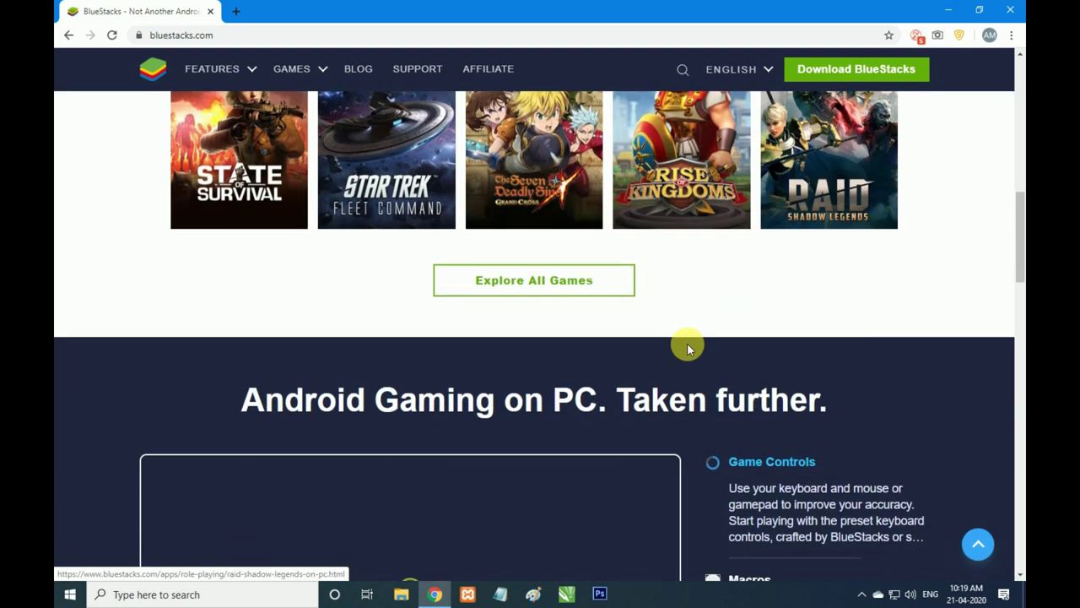
scroll(675, 285, down, 1)
scroll(675, 285, down, 2)
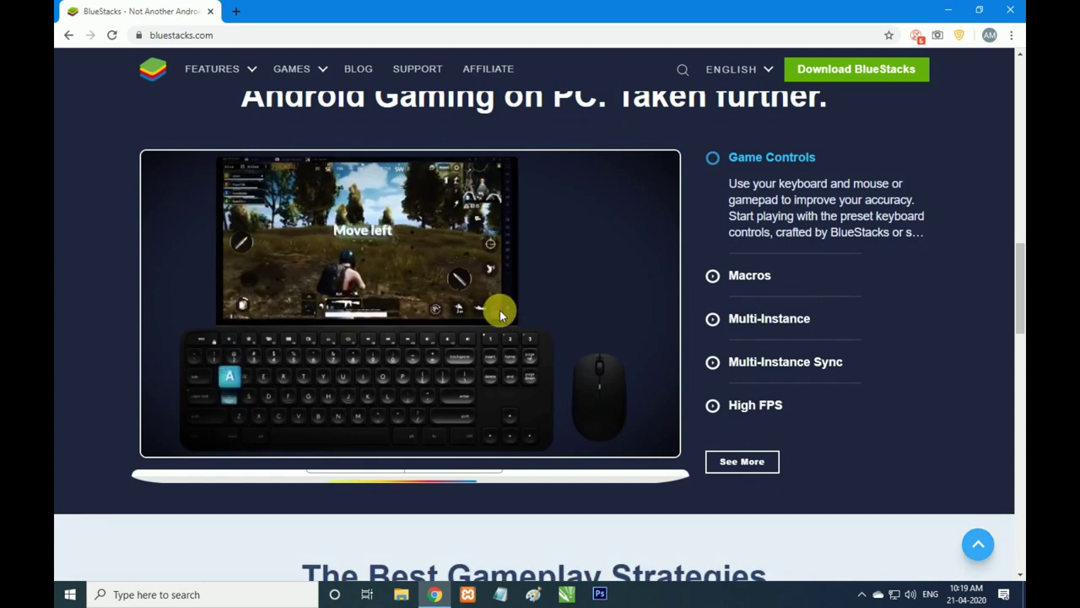
scroll(592, 371, down, 5)
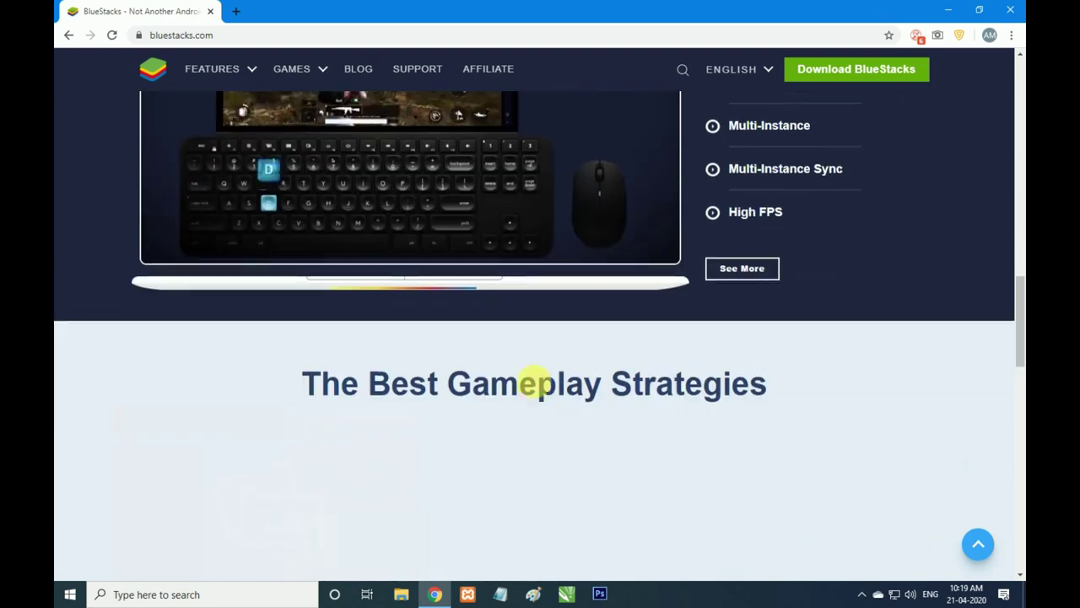
scroll(651, 402, down, 4)
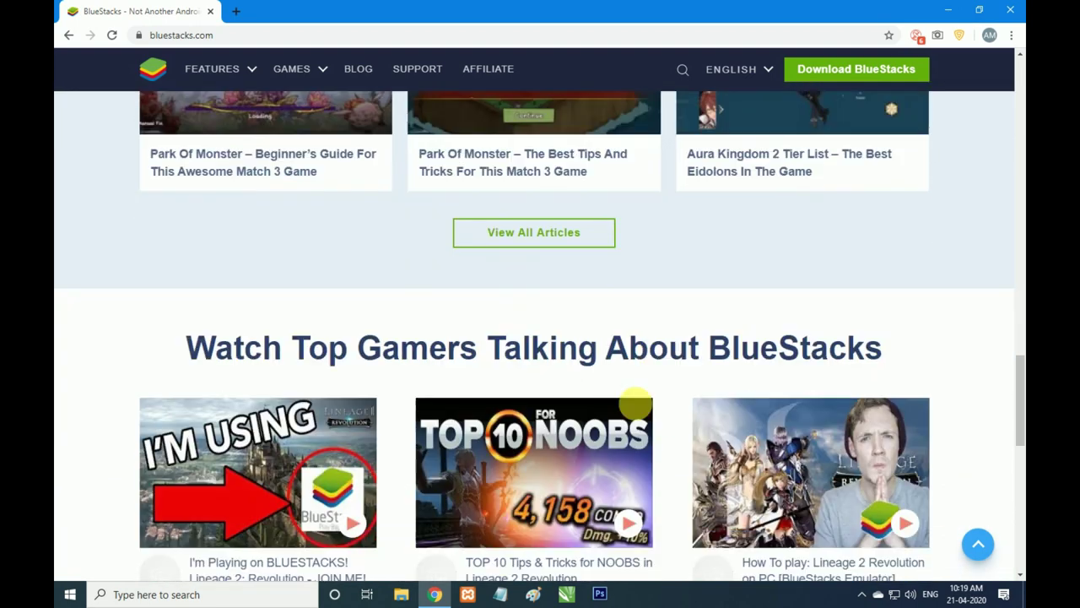
scroll(579, 385, up, 9)
scroll(579, 382, up, 15)
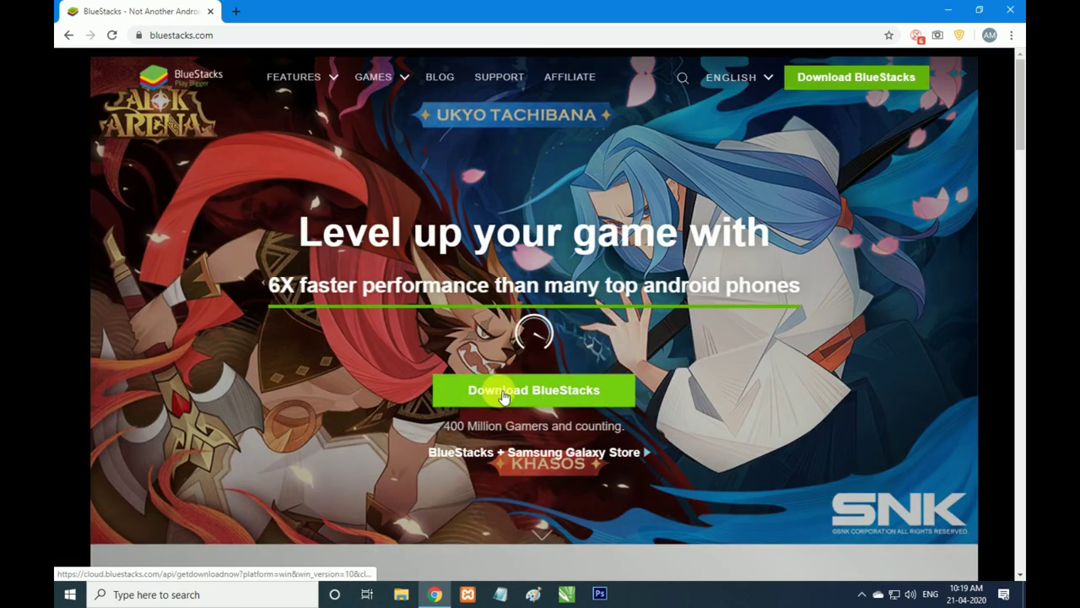
- Start downloading the BlueStacks installer, cancel the download and minimize the browser
click(504, 394)
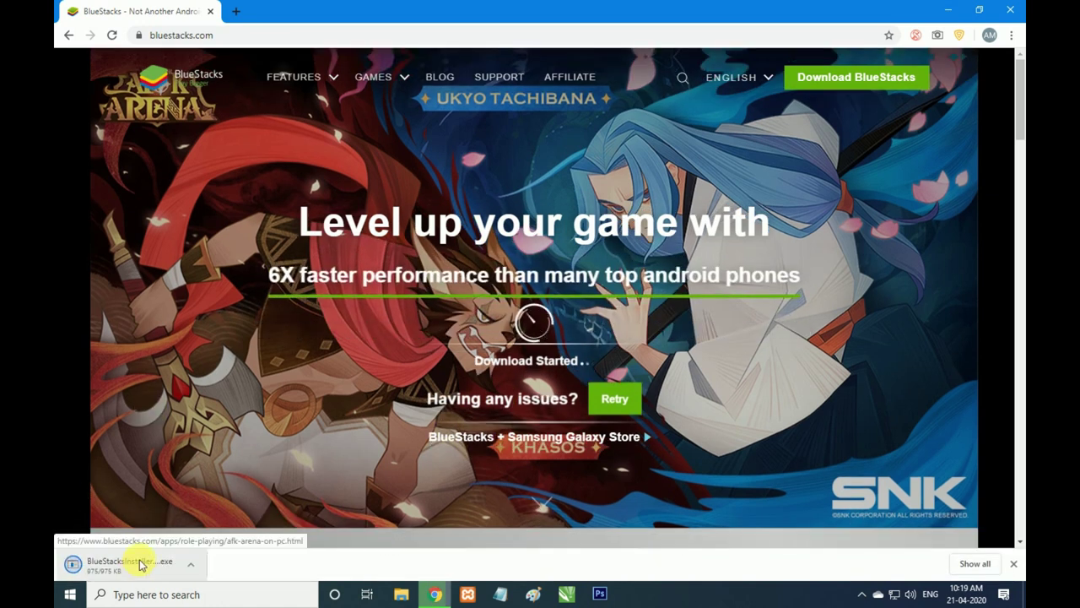
right_click(137, 561)
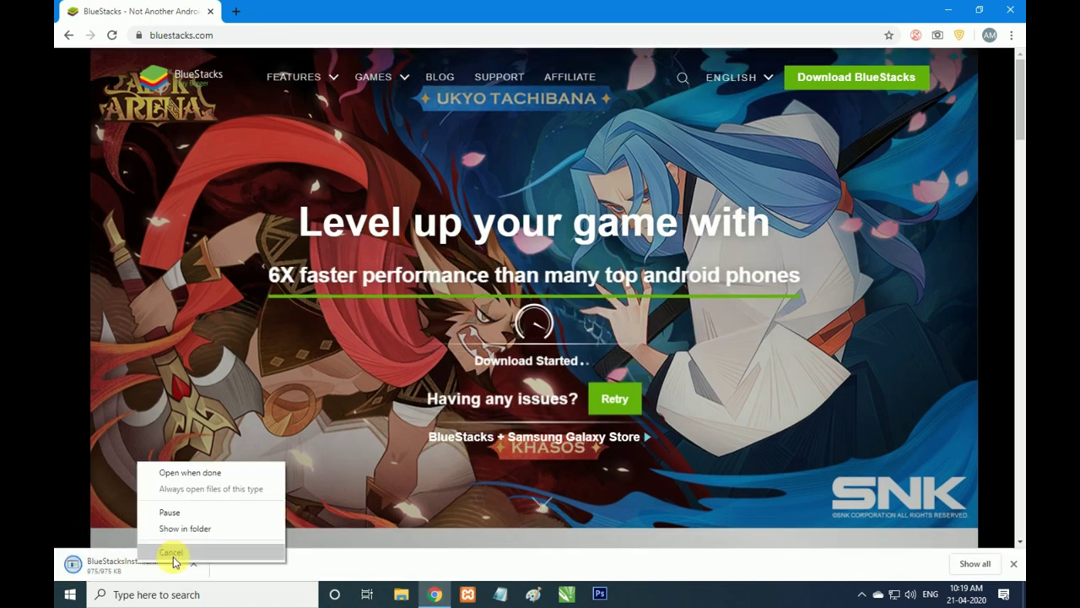
click(169, 552)
click(948, 10)
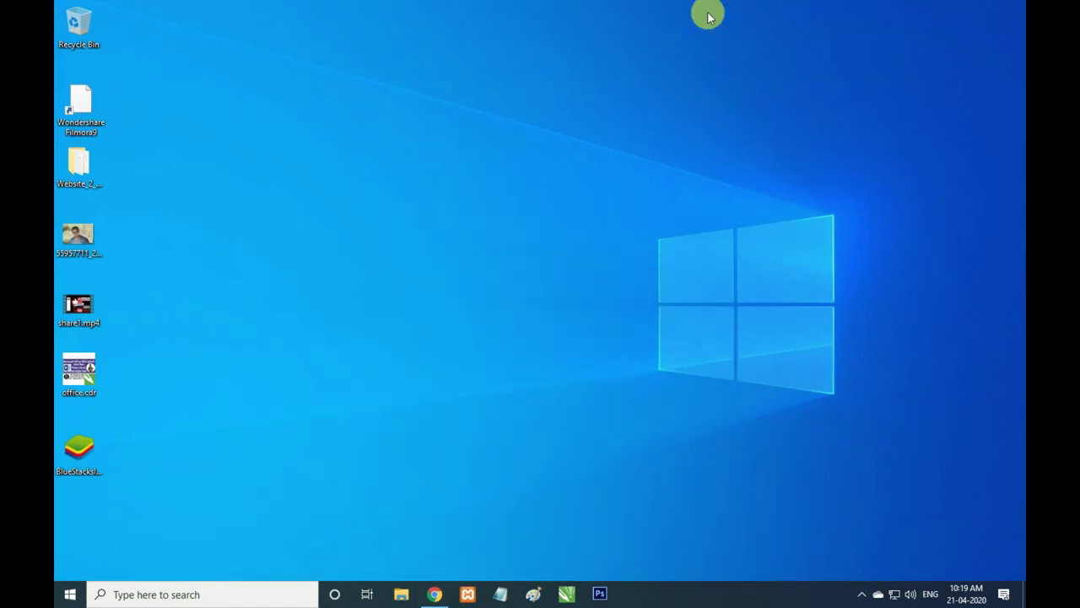
- Try to install BlueStacks by running the installer file saved on the desktop
double_click(70, 467)
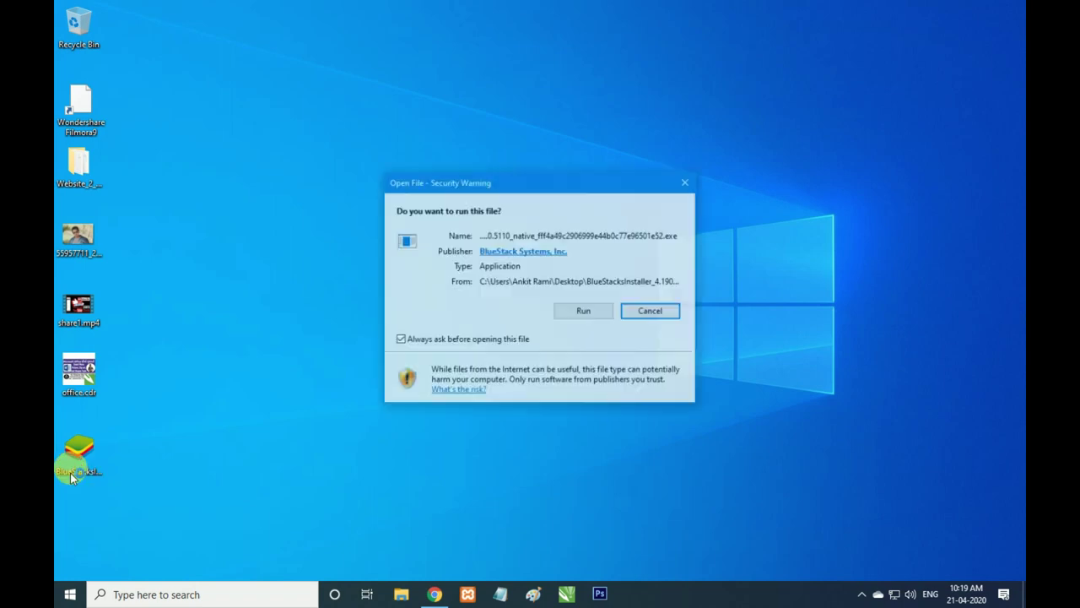
click(581, 310)
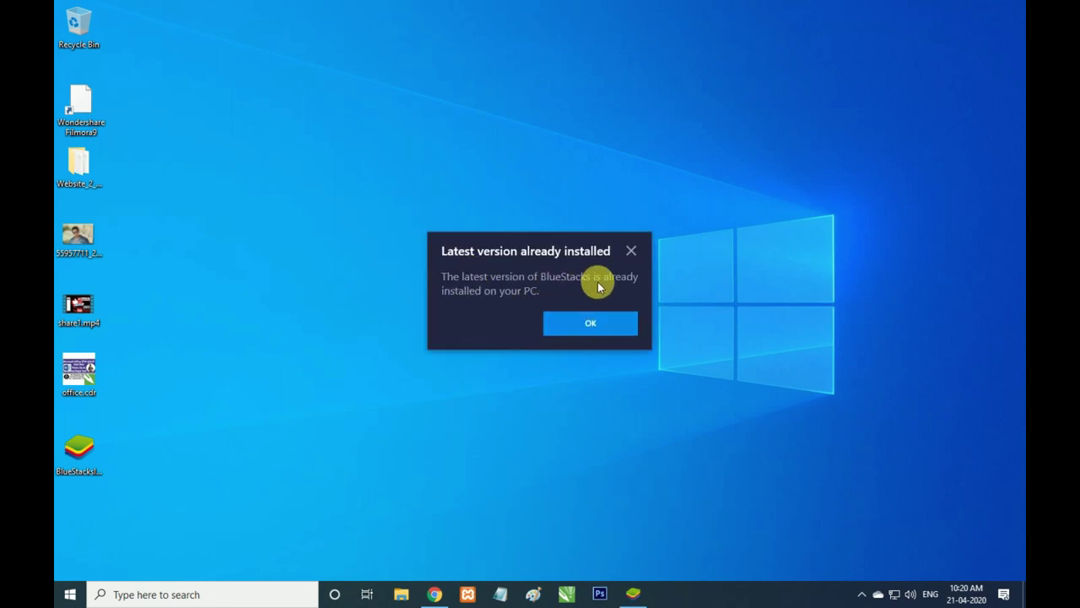
click(609, 326)
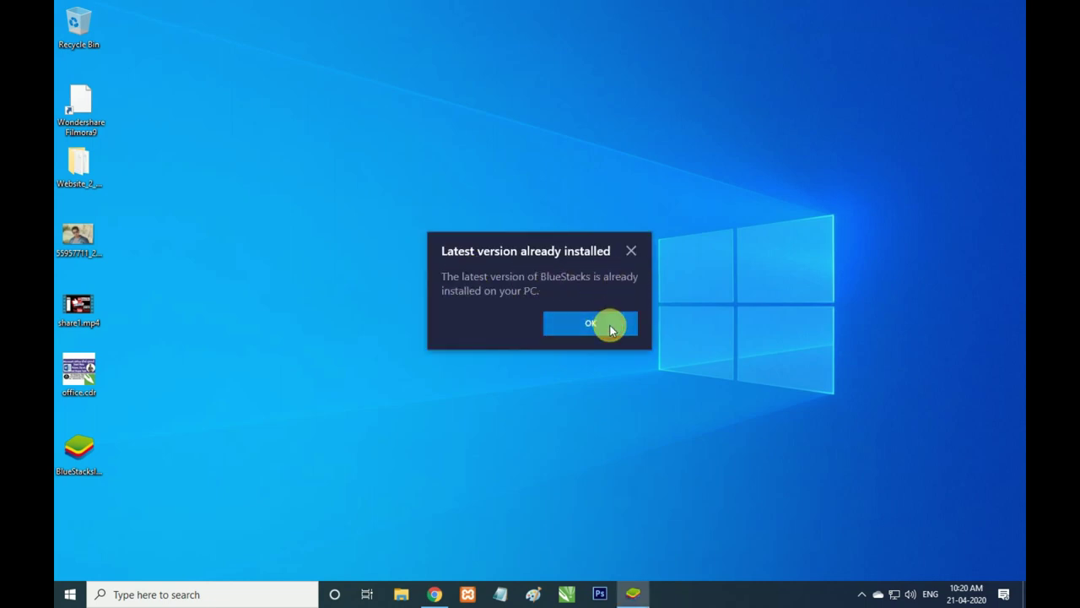
- Launch BlueStacks through a Windows search for "blue", continuing past the performance warning, and maximize its window
click(145, 597)
text(blue)
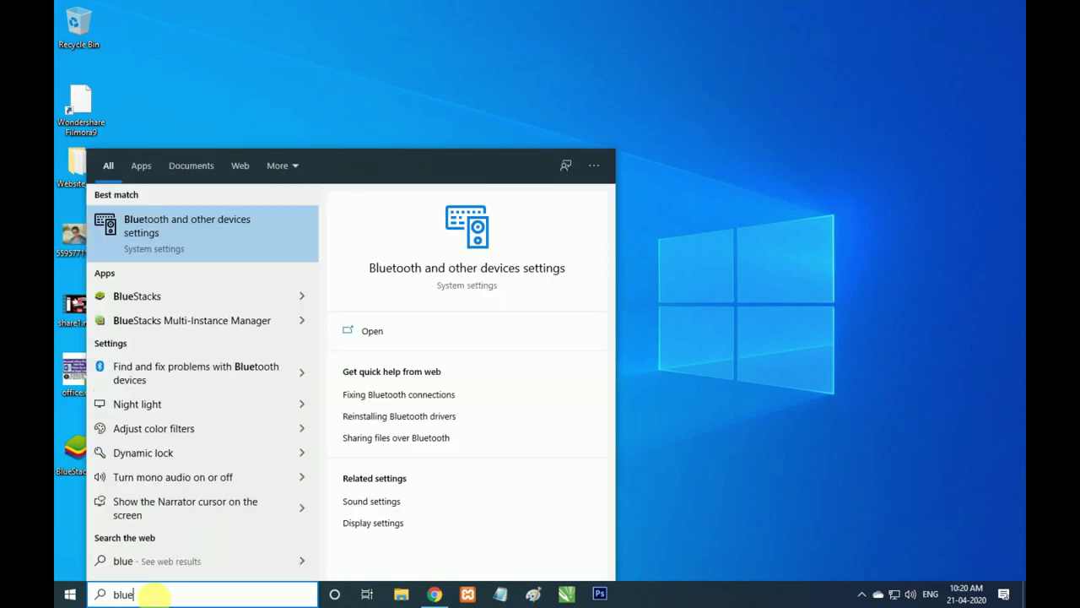
key(Down)
key(Return)
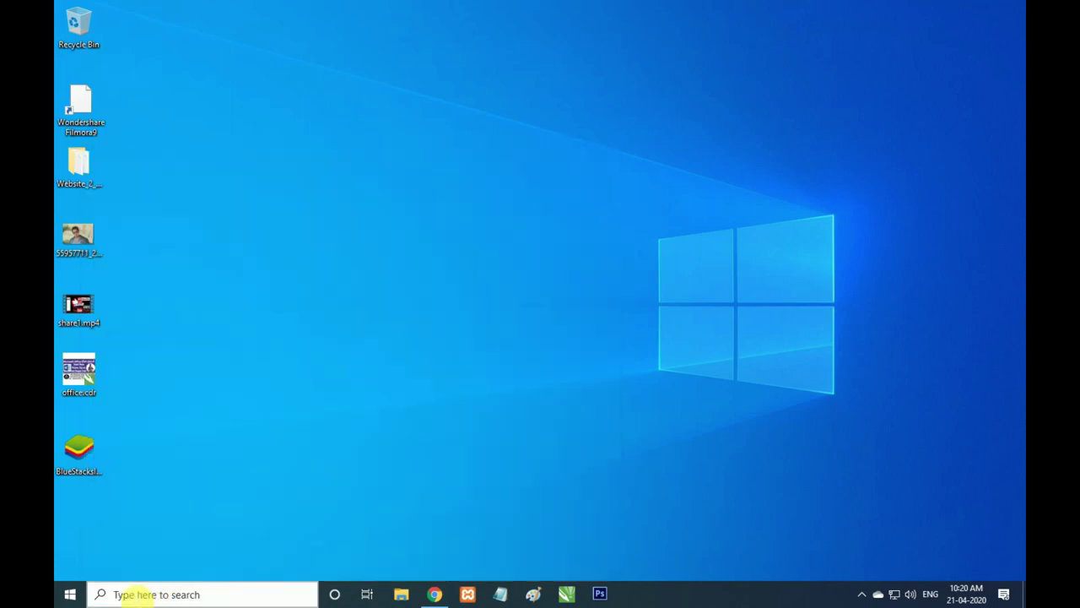
click(196, 57)
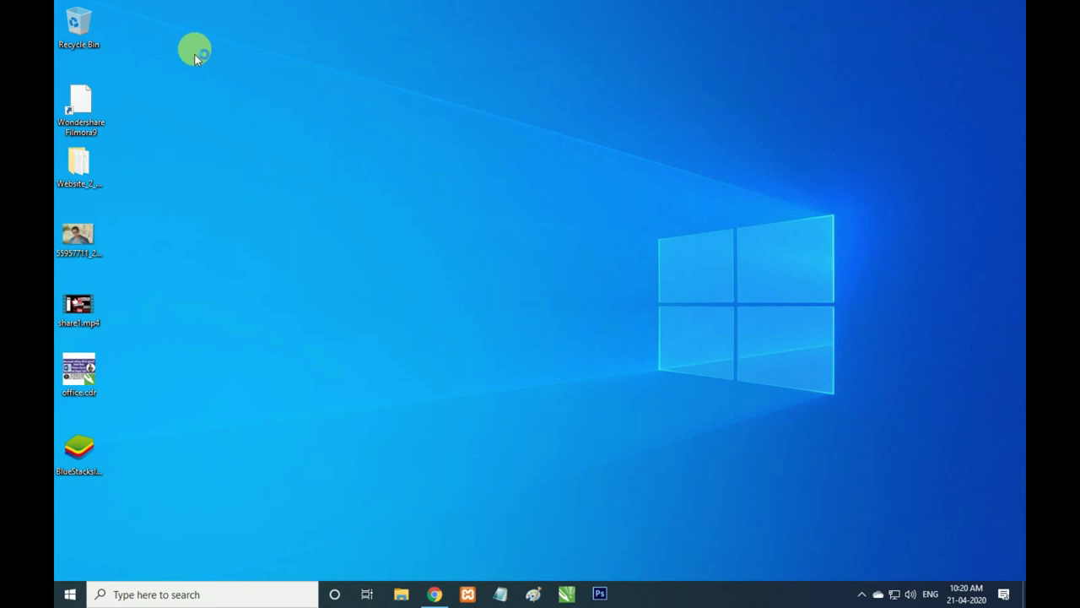
right_click(459, 107)
click(485, 148)
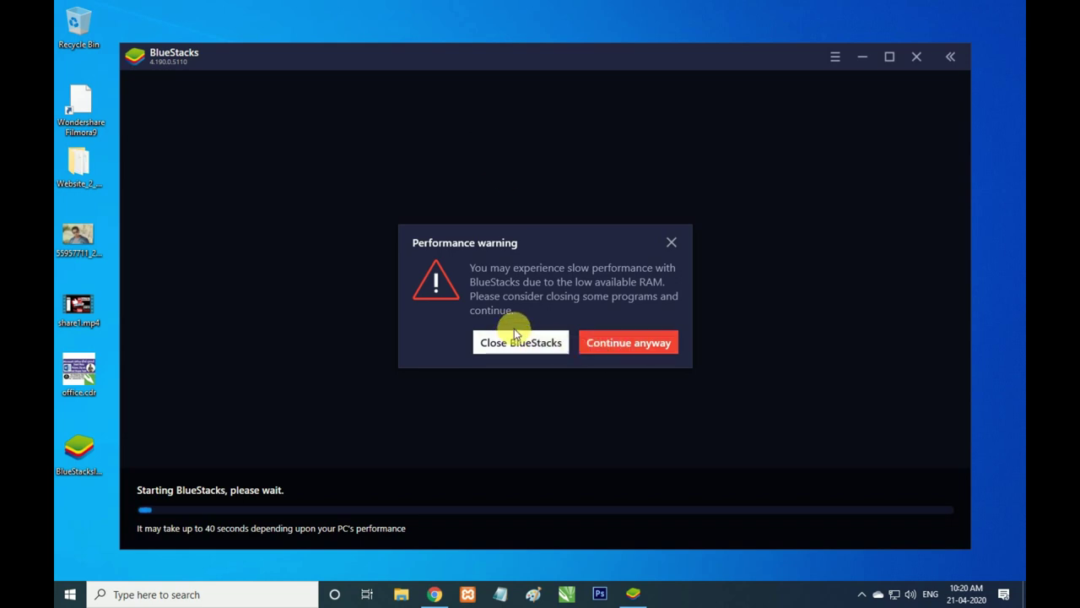
click(620, 343)
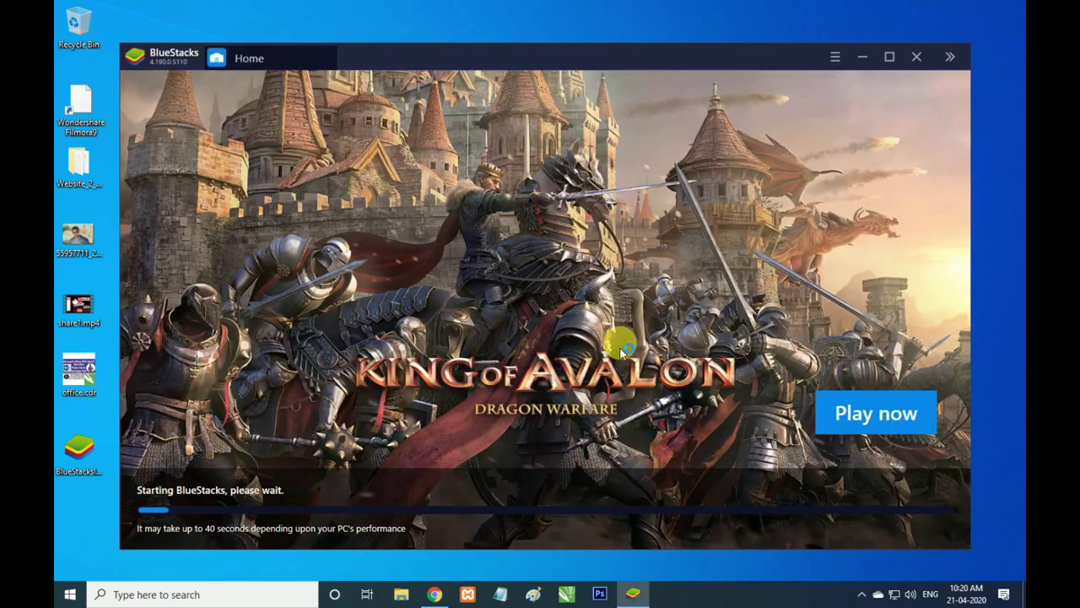
click(890, 56)
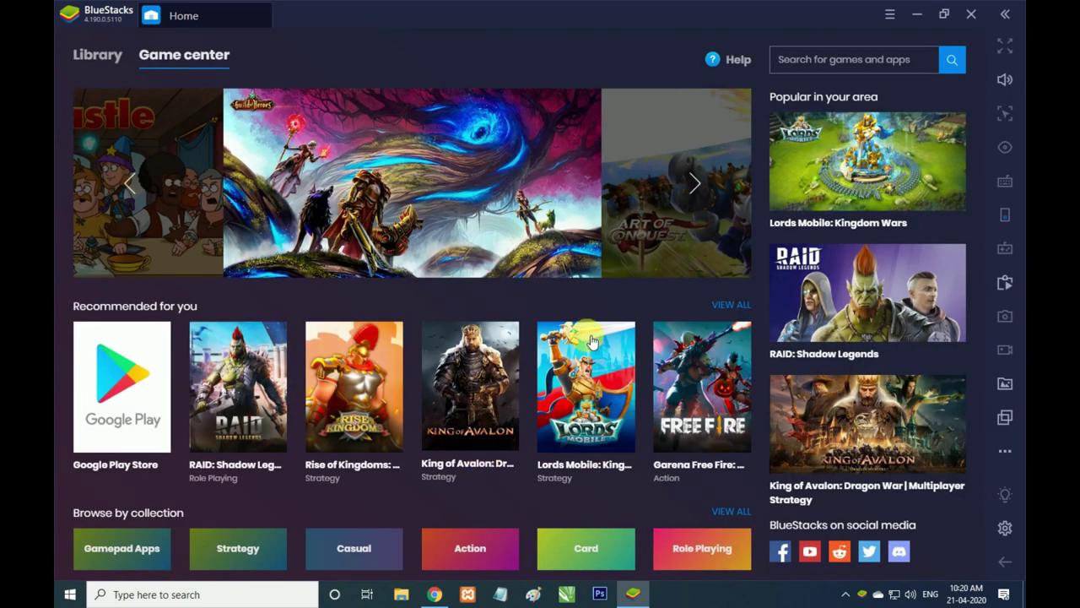
- Look through the Game center and view the System apps in the Library
scroll(612, 350, down, 5)
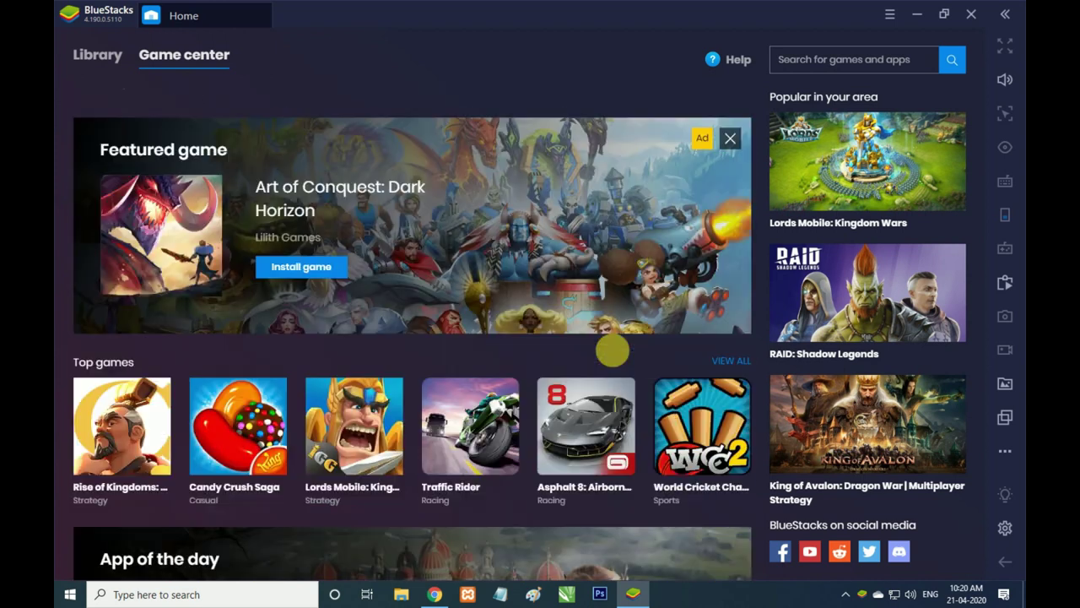
scroll(612, 350, down, 2)
scroll(870, 211, down, 2)
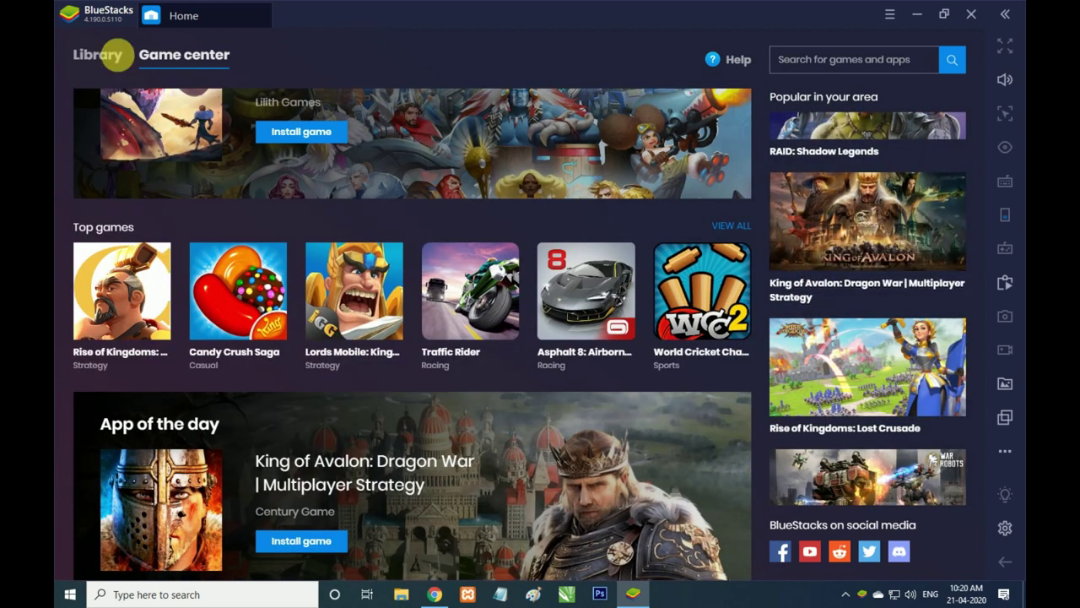
click(95, 55)
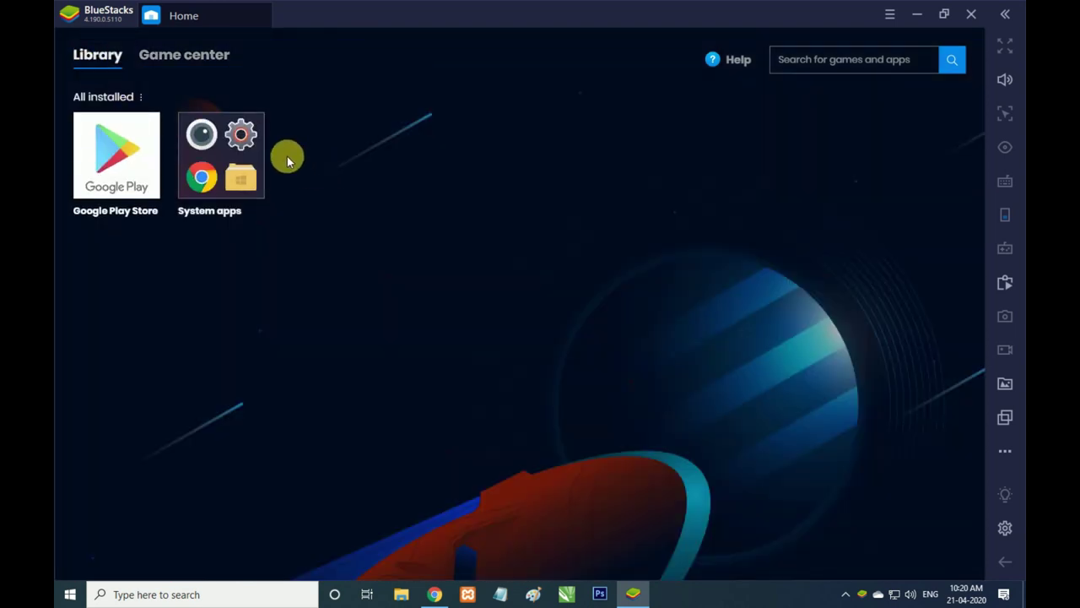
click(215, 173)
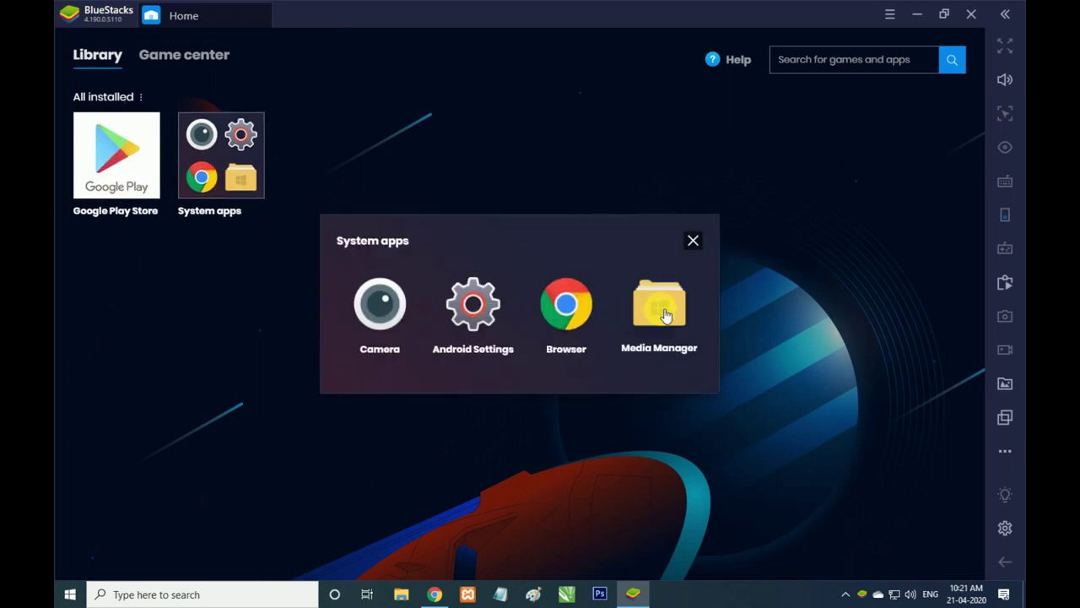
- Open Android Settings and look through its Device, Personal, BlueStacks Settings and System sections
click(494, 329)
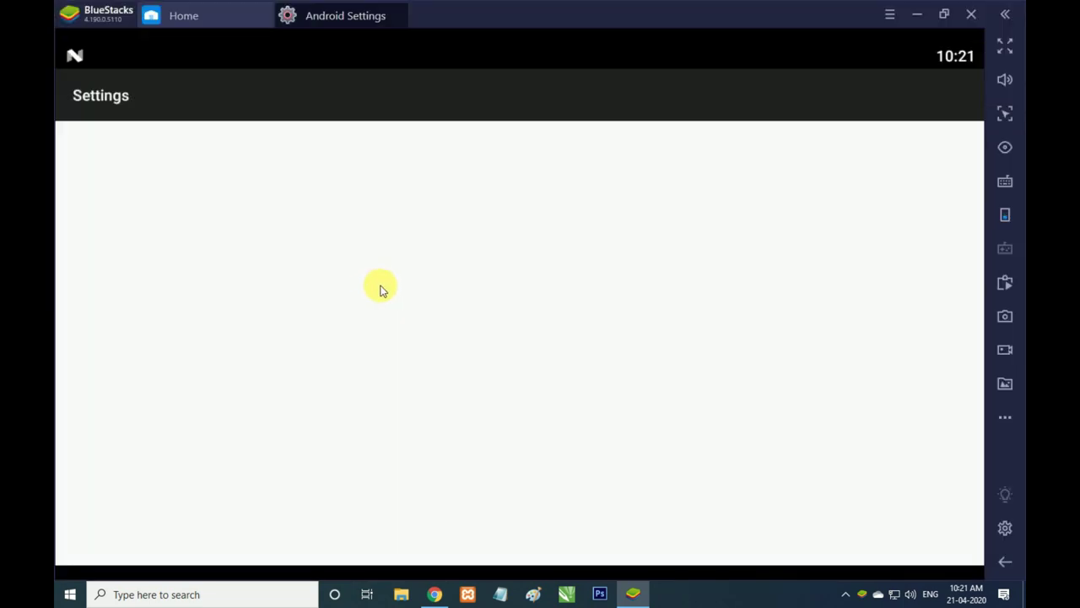
scroll(379, 287, down, 5)
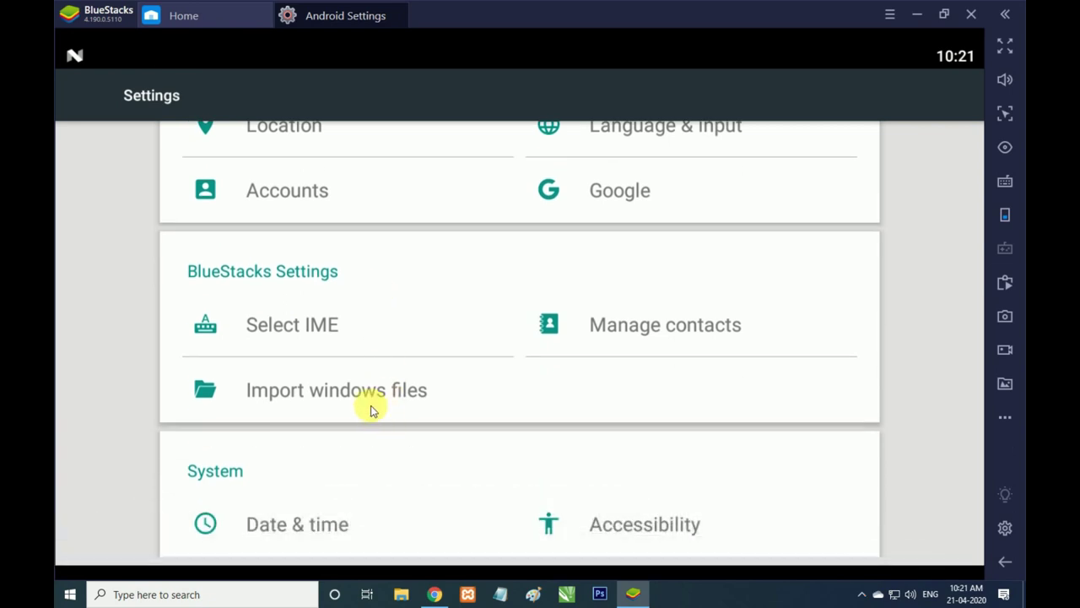
scroll(372, 405, up, 5)
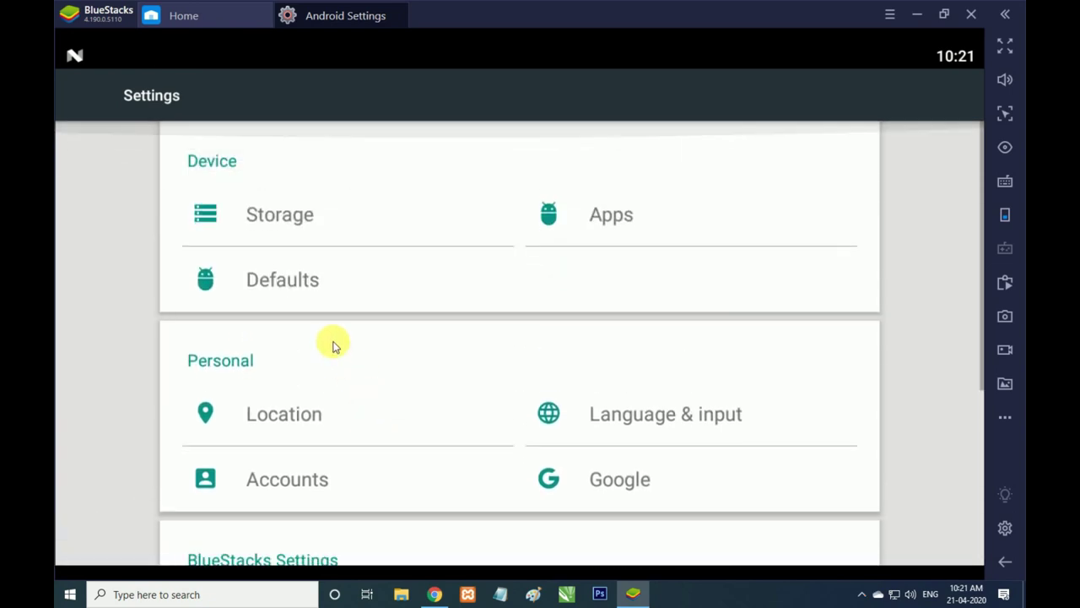
scroll(320, 296, down, 4)
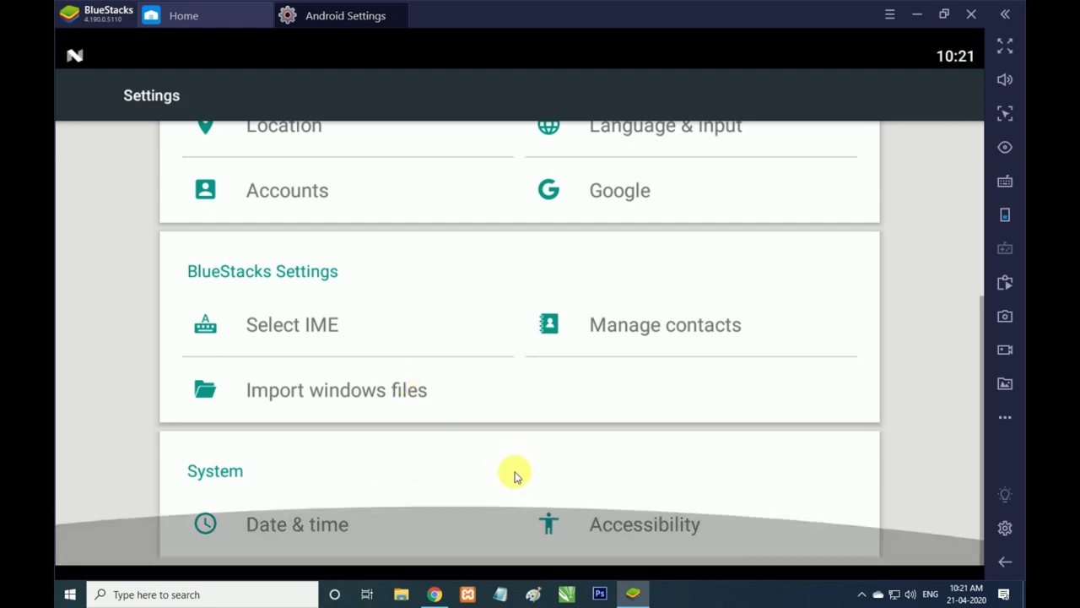
- Close the System apps folder on Home, open Google Play Store and start the sign-in
click(201, 21)
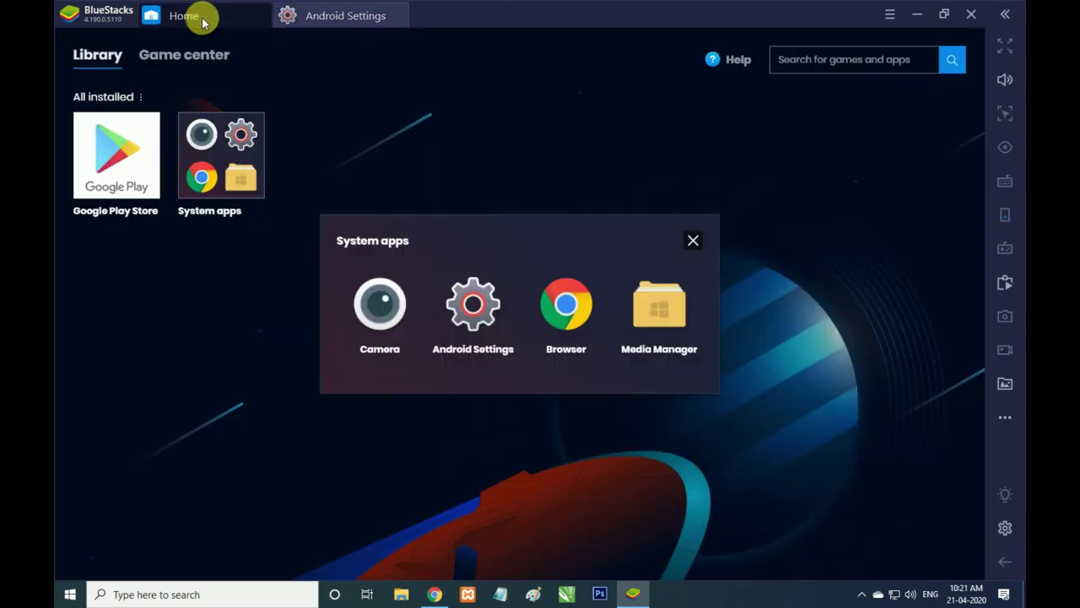
click(690, 243)
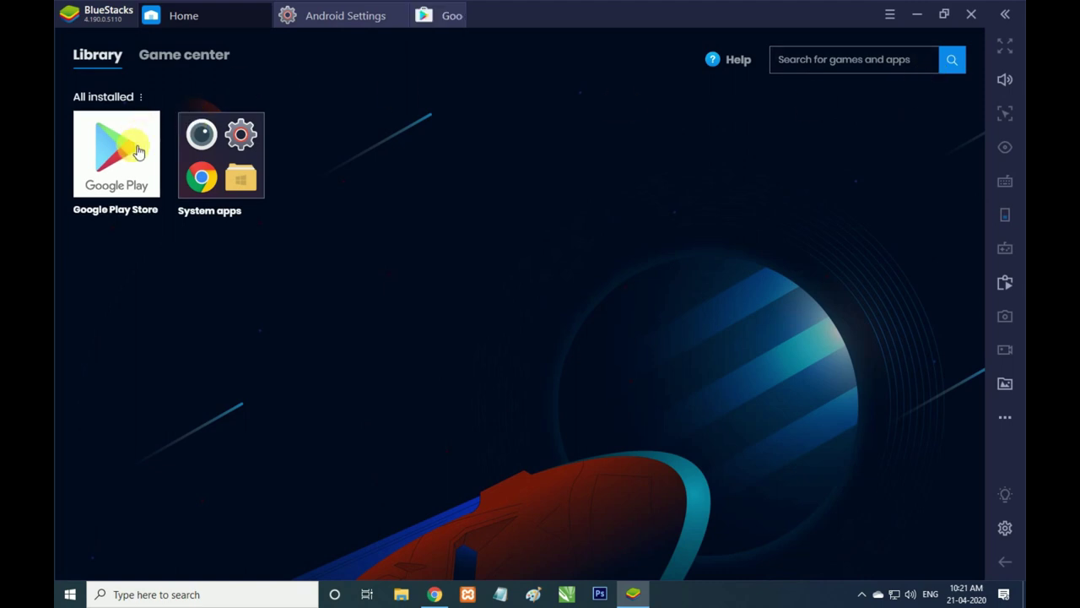
click(137, 151)
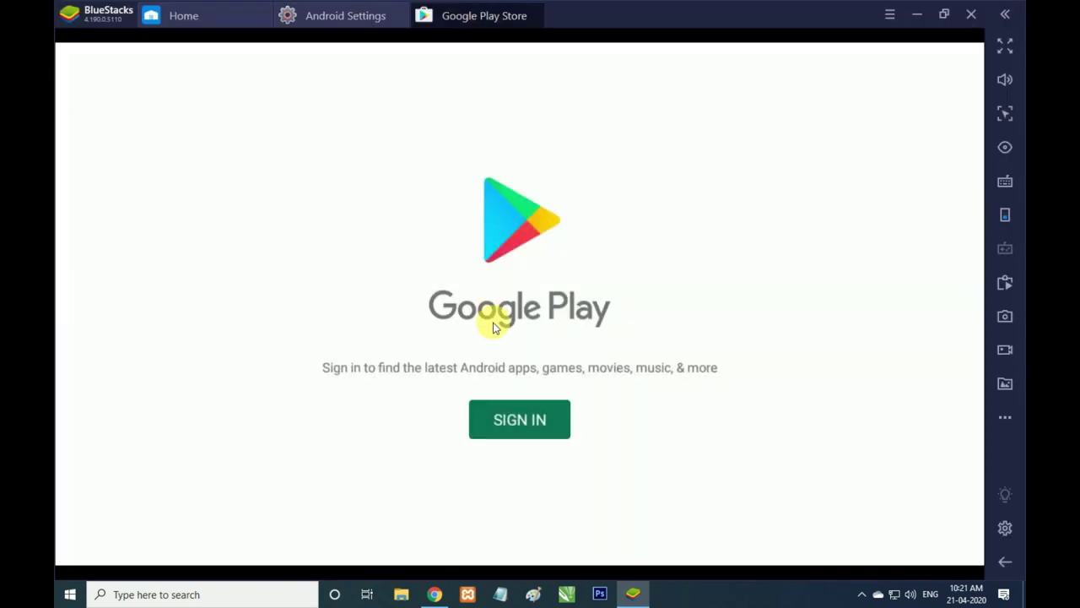
click(522, 431)
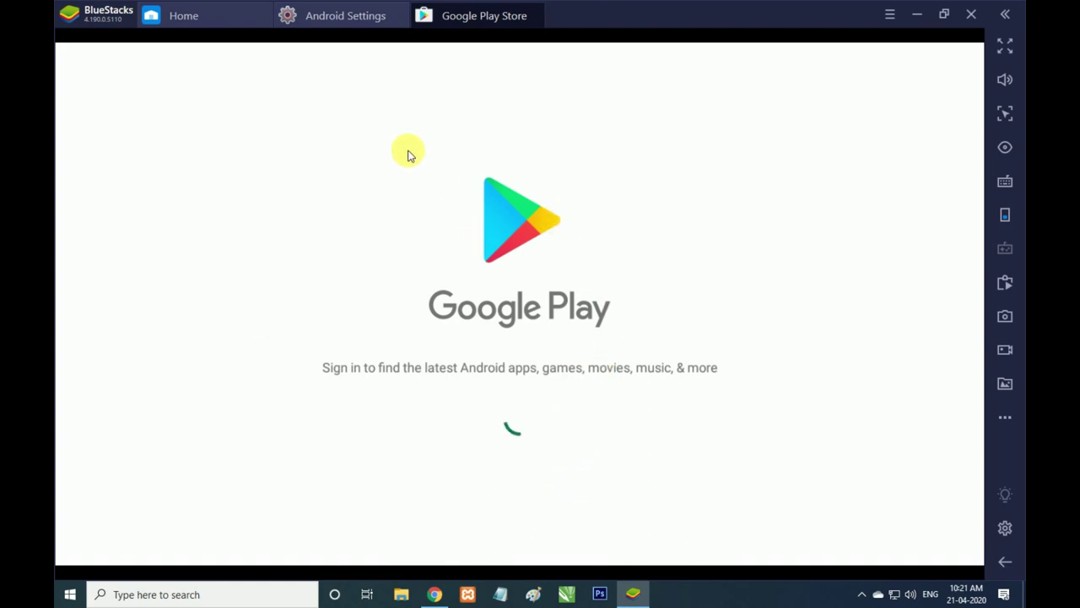
- Close Google Play Store, dismissing the account sign-in help, and return Home after viewing Android Settings
click(540, 16)
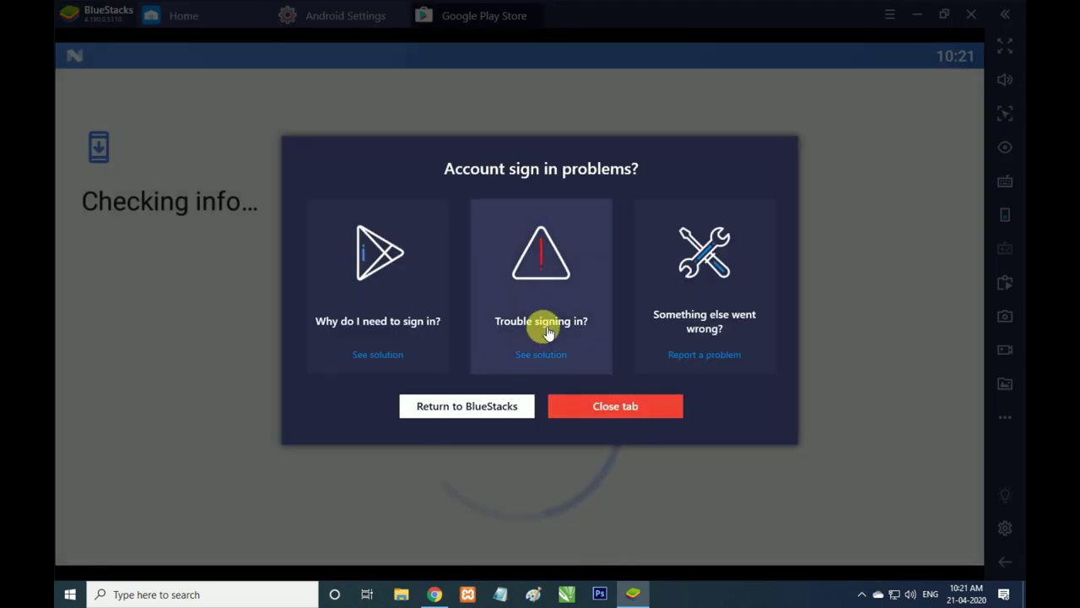
click(584, 409)
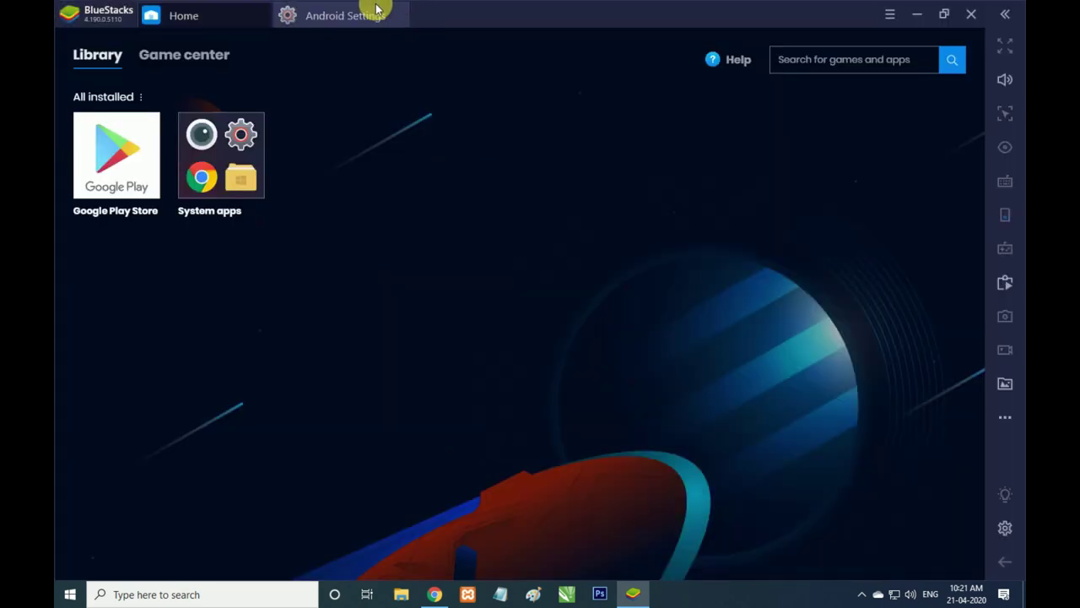
click(350, 14)
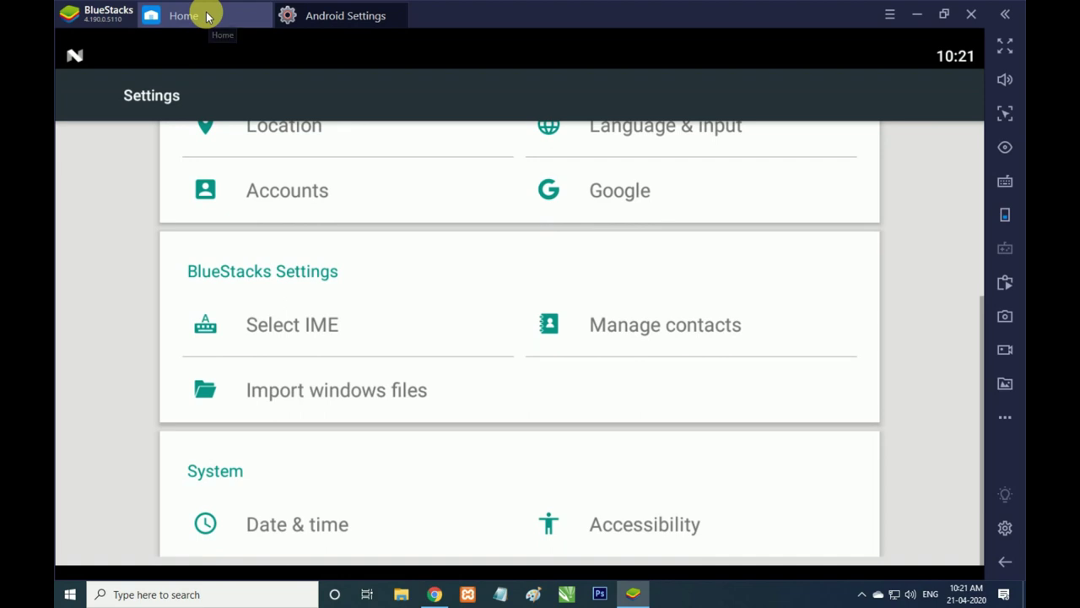
click(210, 13)
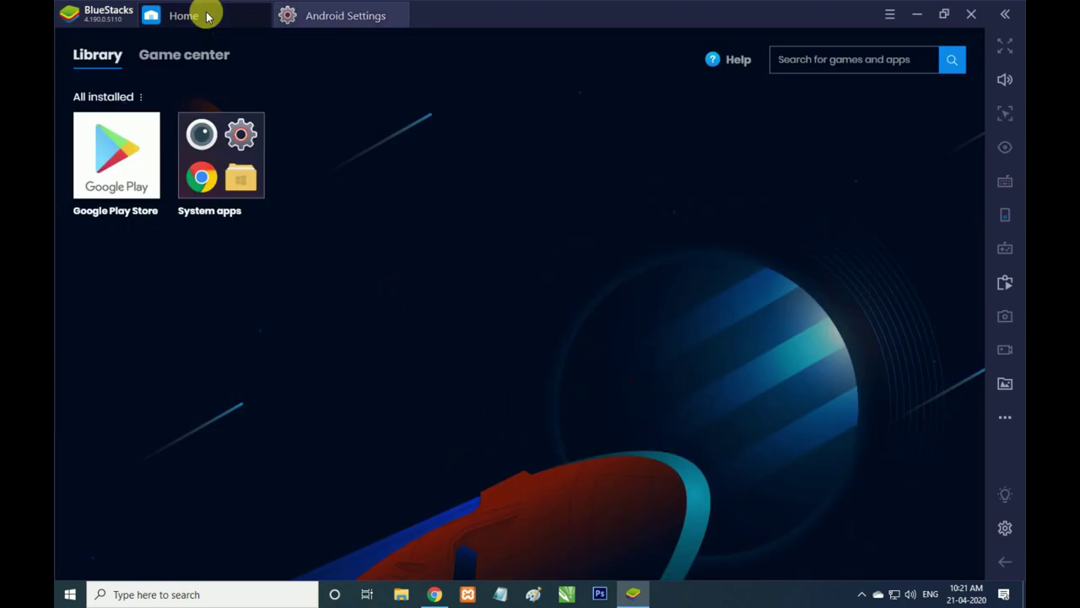
- Look through the Game center's collections, top games and popular games, and view the additional sidebar tools
click(175, 58)
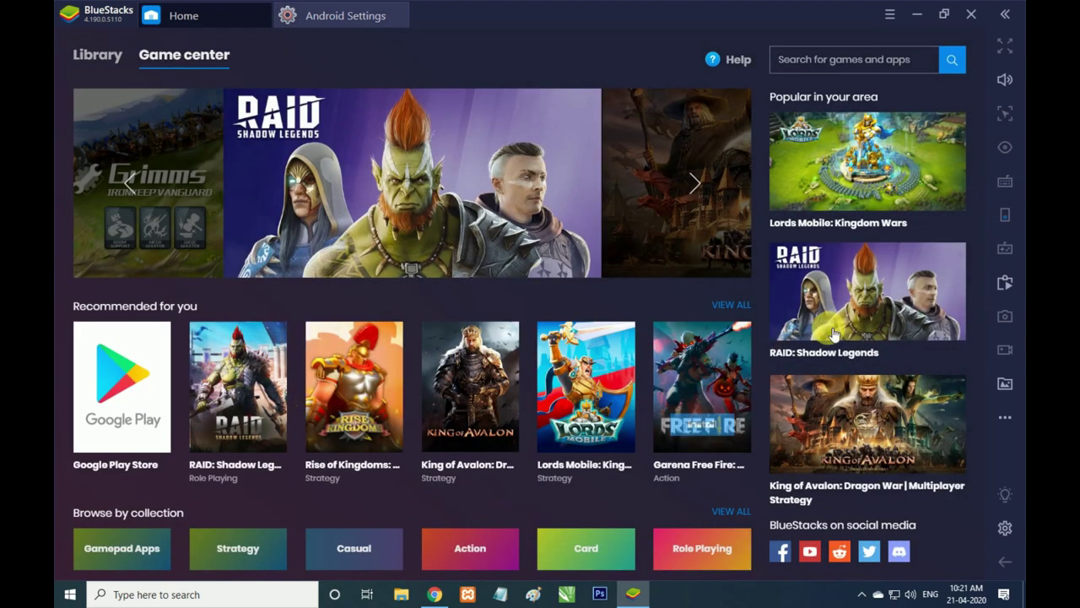
scroll(603, 308, down, 5)
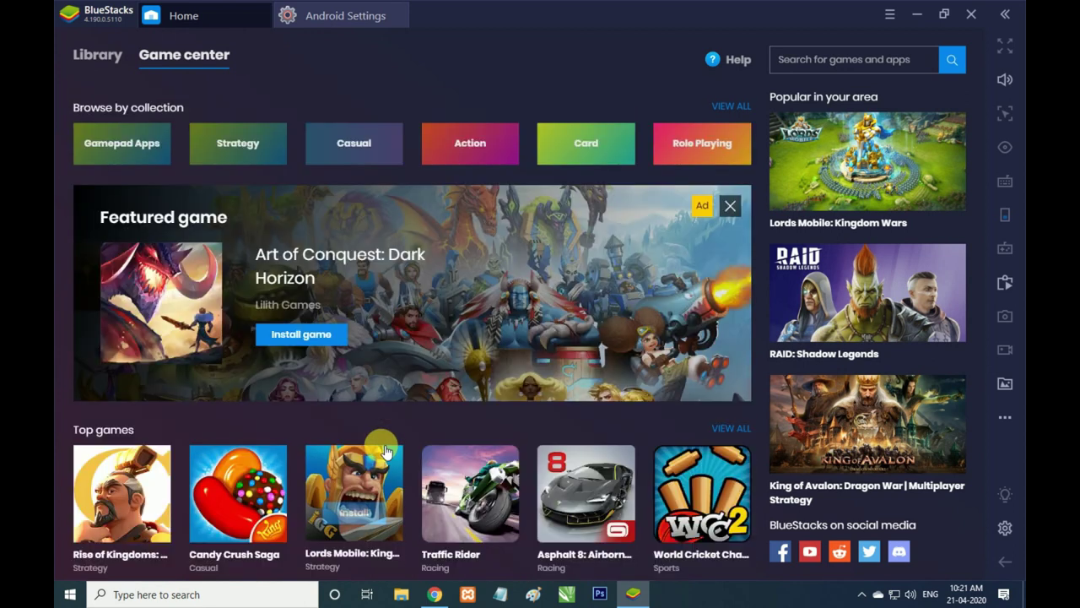
scroll(384, 451, down, 2)
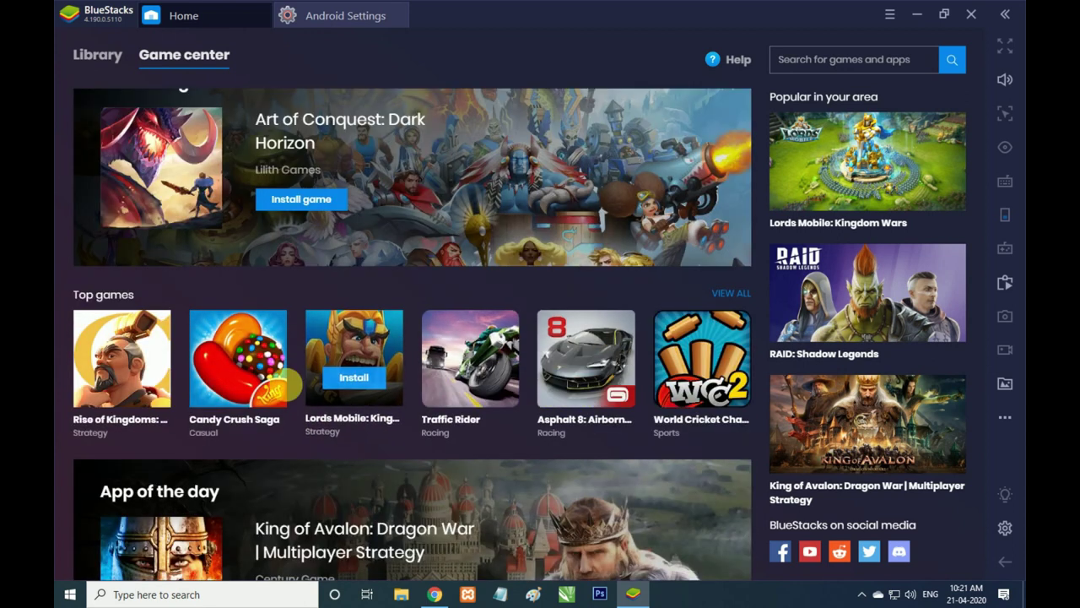
scroll(337, 382, down, 3)
scroll(587, 397, down, 1)
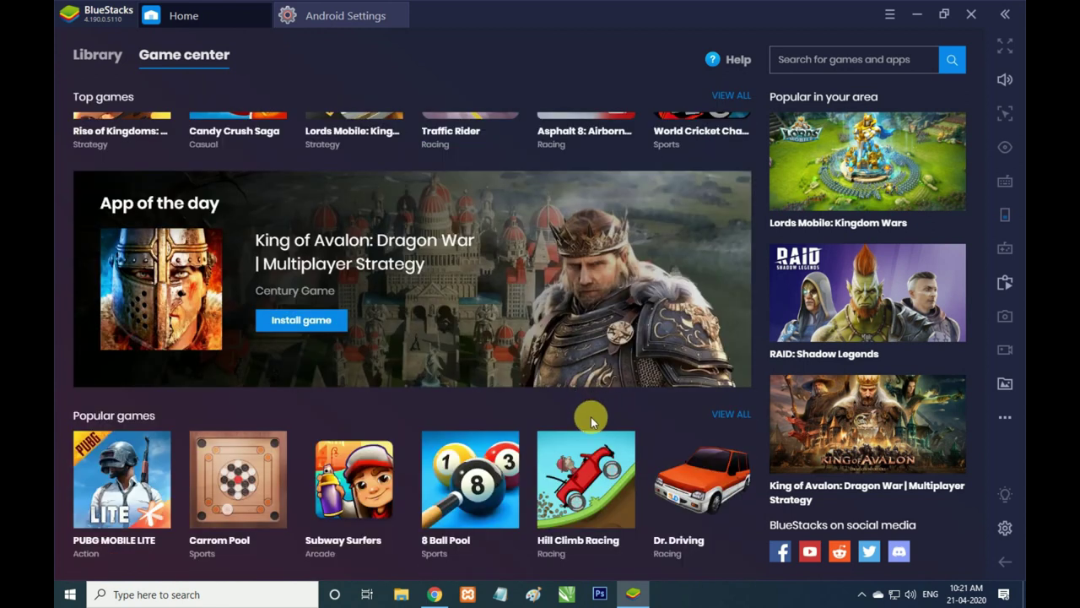
mouse_move(122, 506)
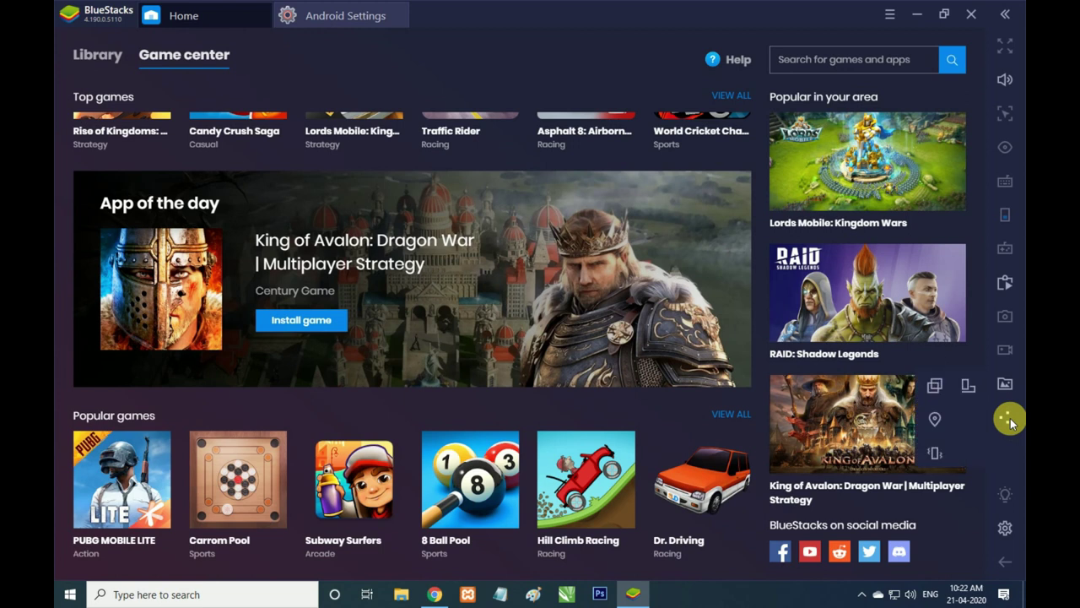
mouse_move(968, 387)
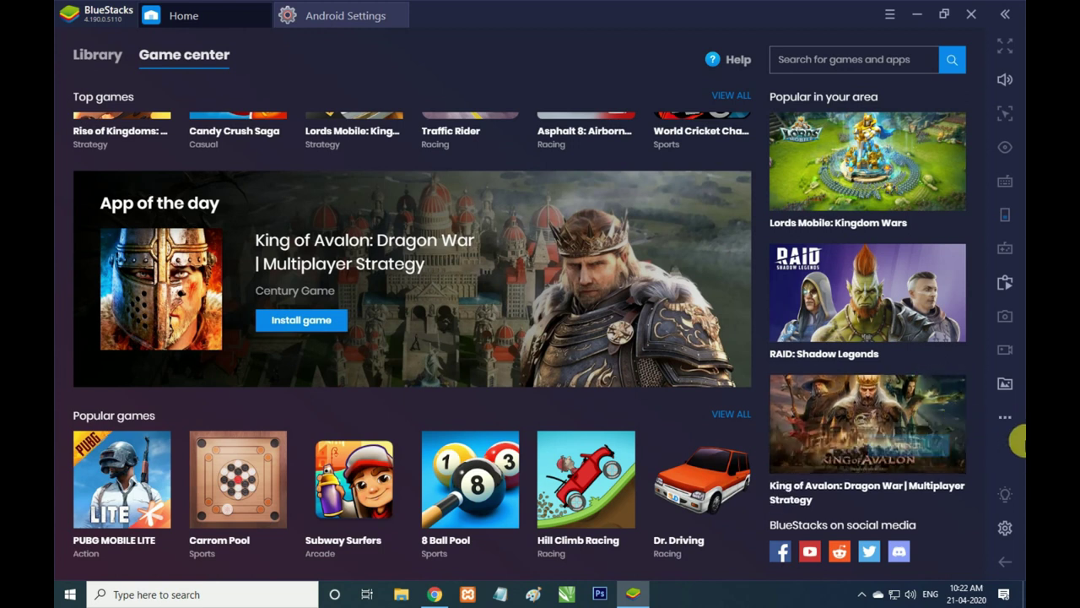
click(1009, 422)
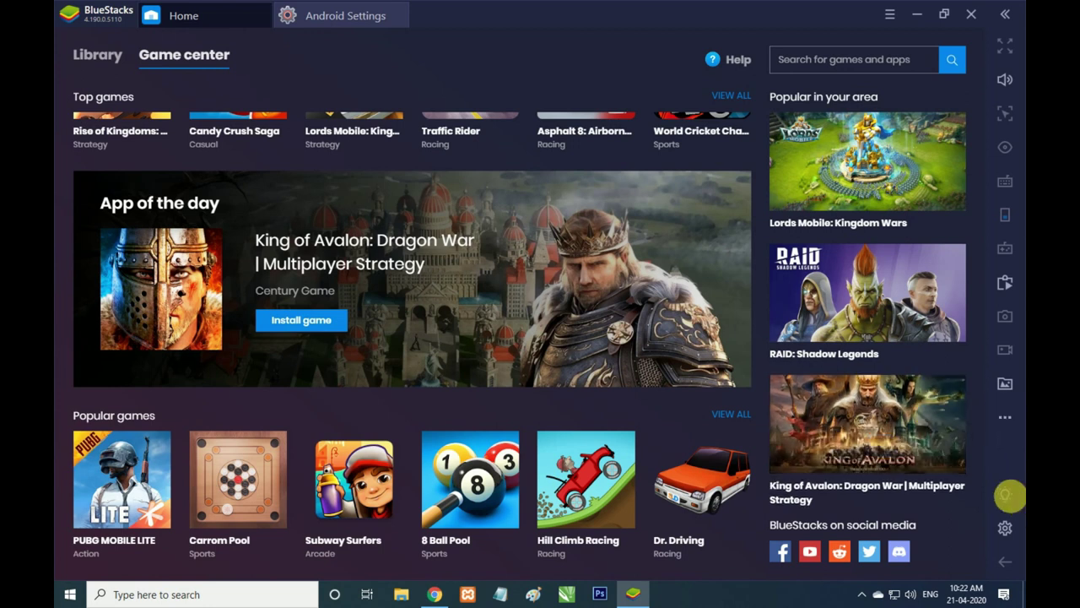
- Open the BlueStacks Settings and close the multi-instance manager window
click(1005, 529)
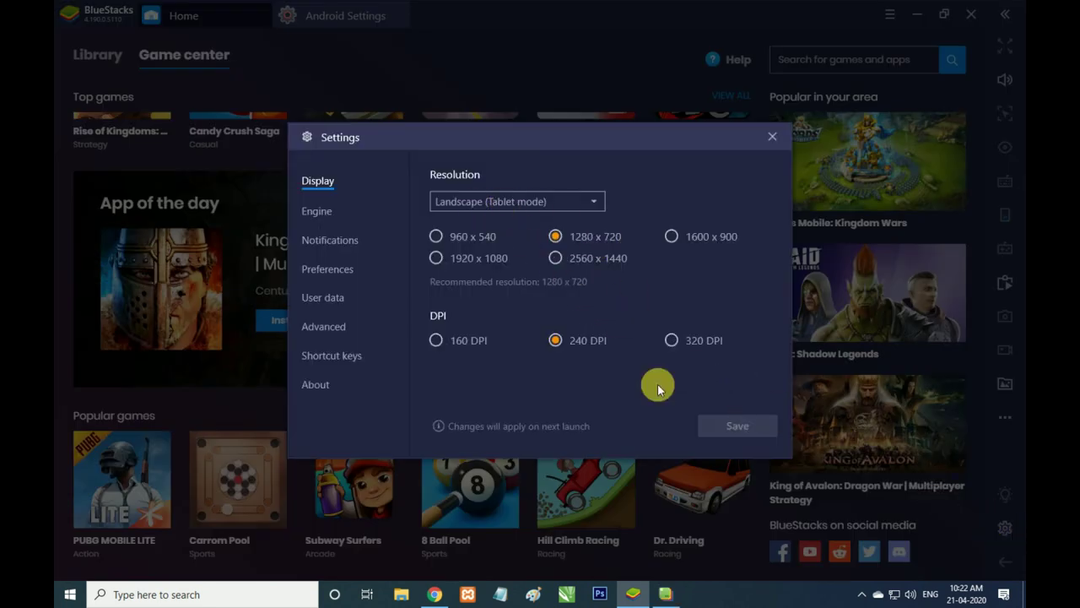
click(669, 594)
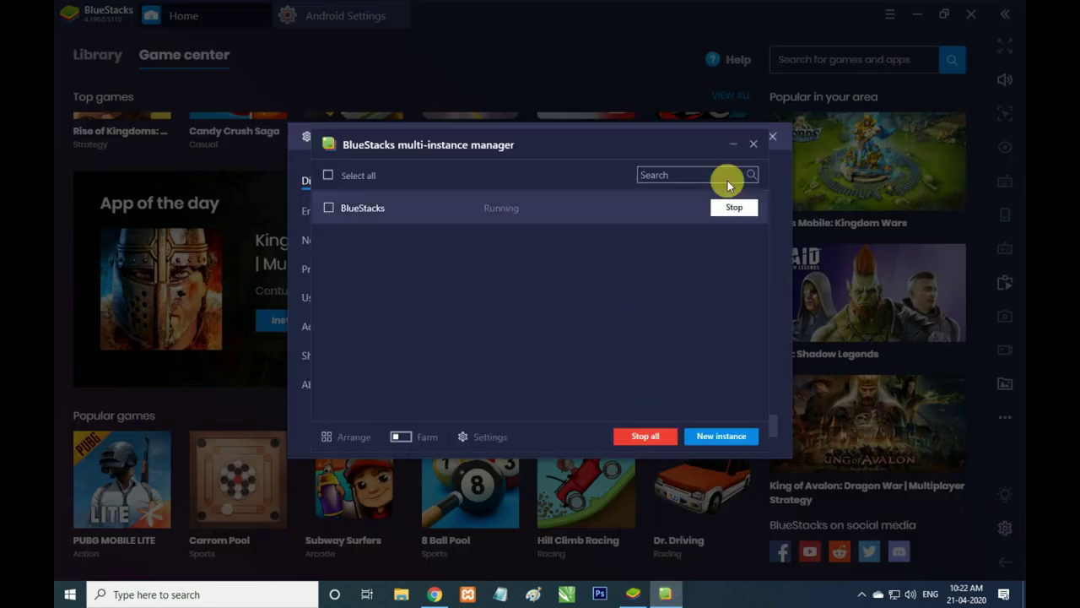
click(754, 144)
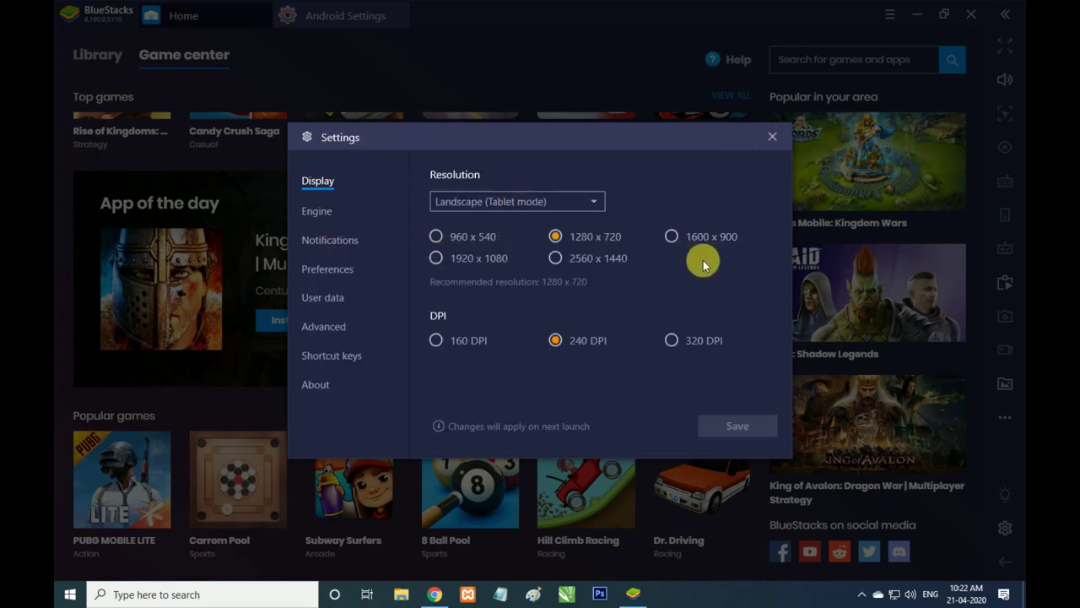
- Review the Engine, Notifications, Preferences, User data, Advanced, Shortcut keys and About settings, and close the Settings window
click(318, 213)
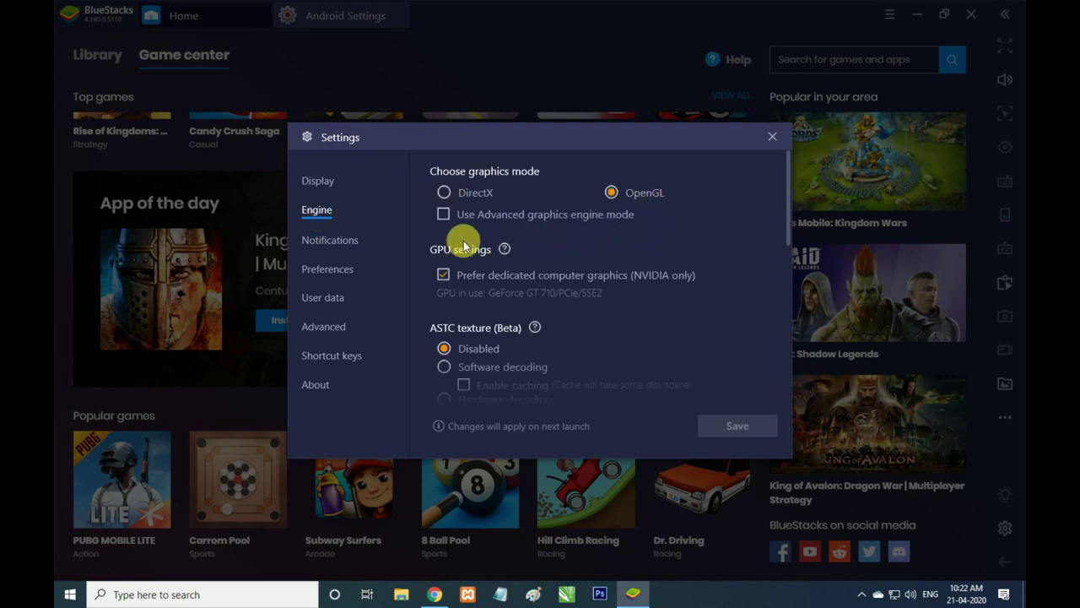
click(340, 243)
click(329, 272)
click(330, 297)
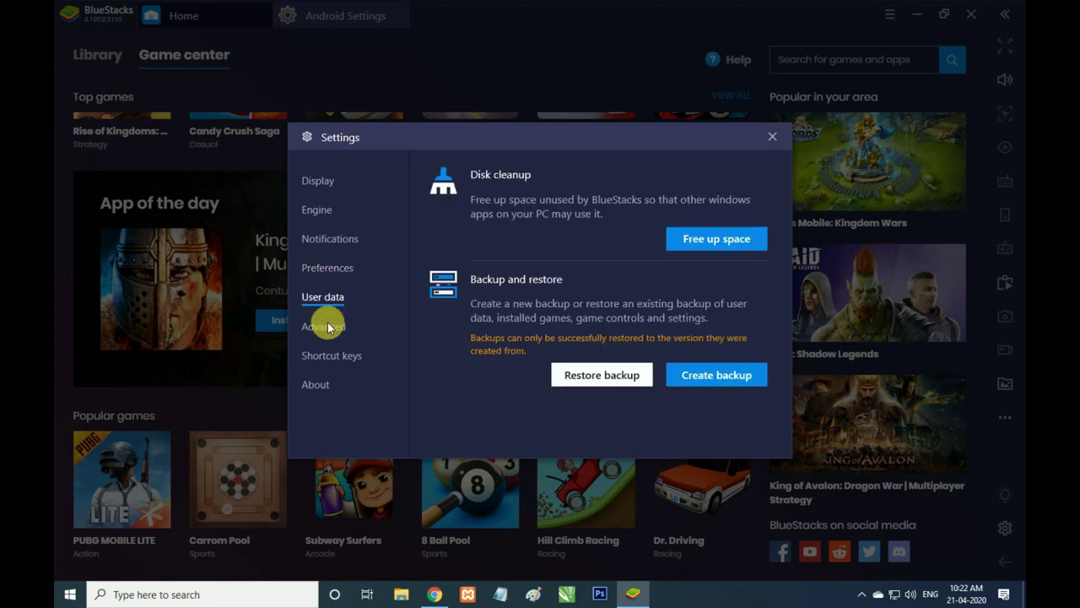
click(325, 327)
click(329, 355)
click(329, 387)
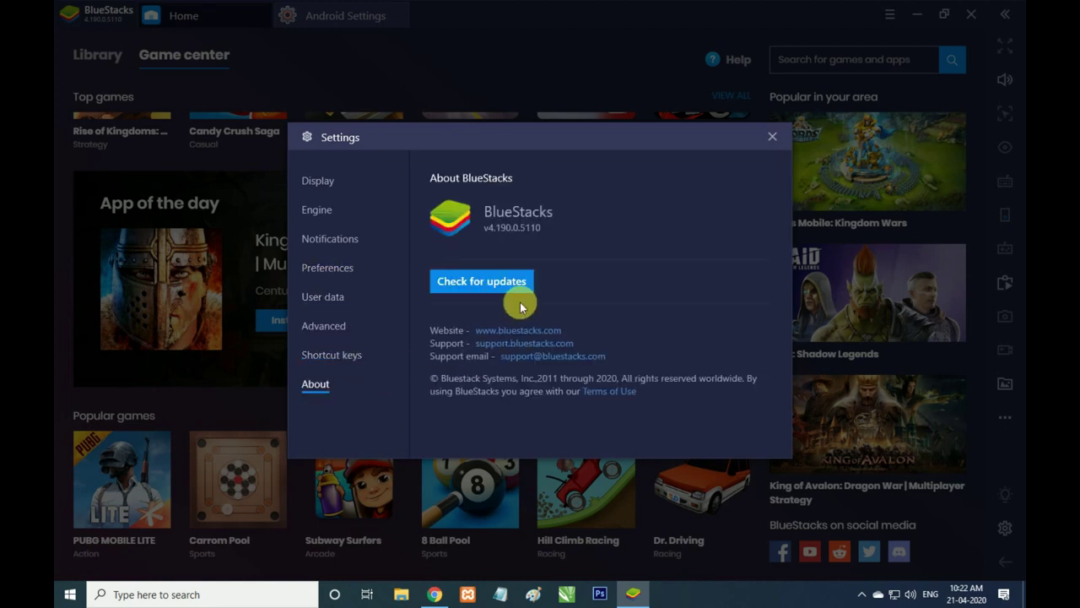
click(774, 136)
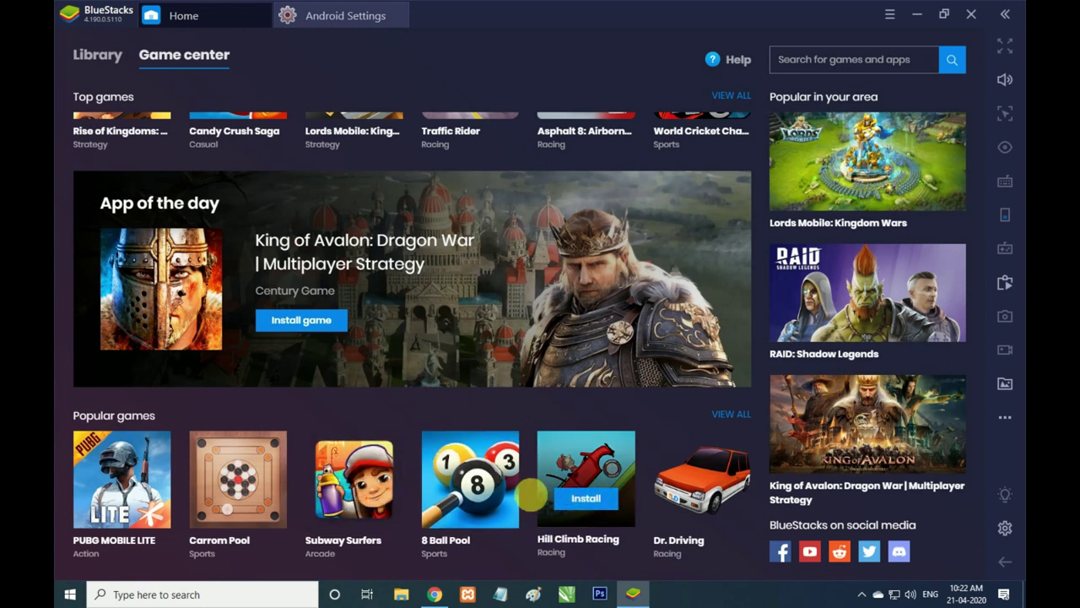
- Try to install Hill Climb Racing from Popular games, starting the Google Play sign-in and closing its window
click(586, 499)
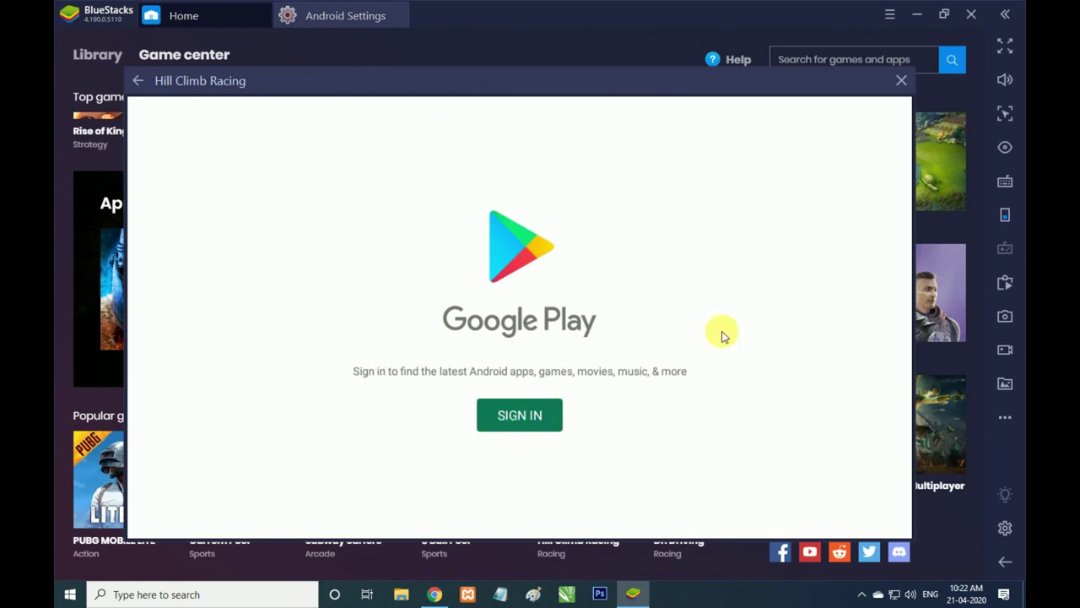
click(510, 414)
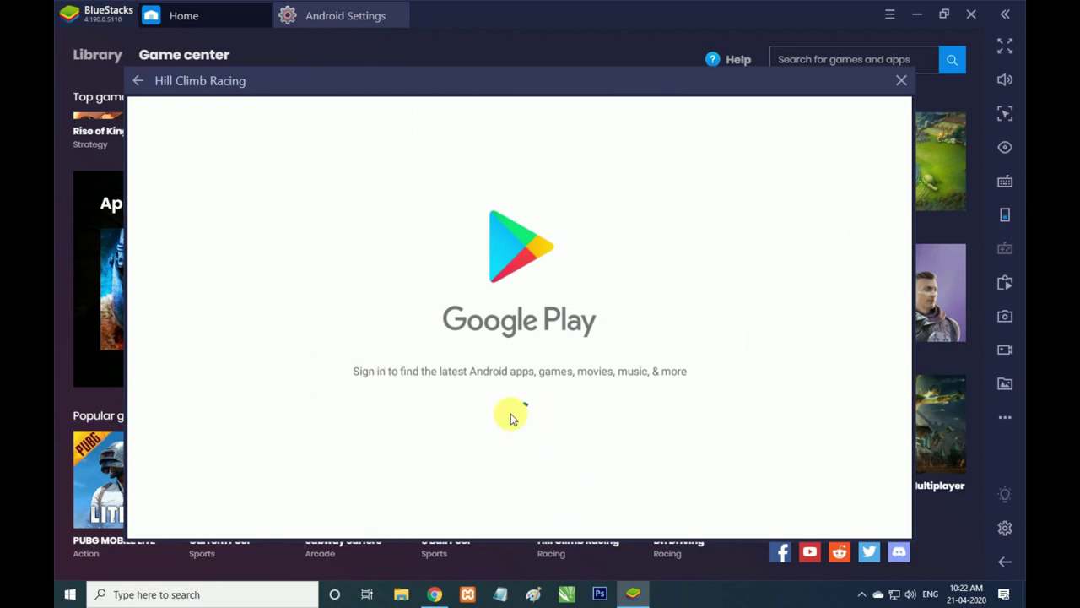
click(902, 81)
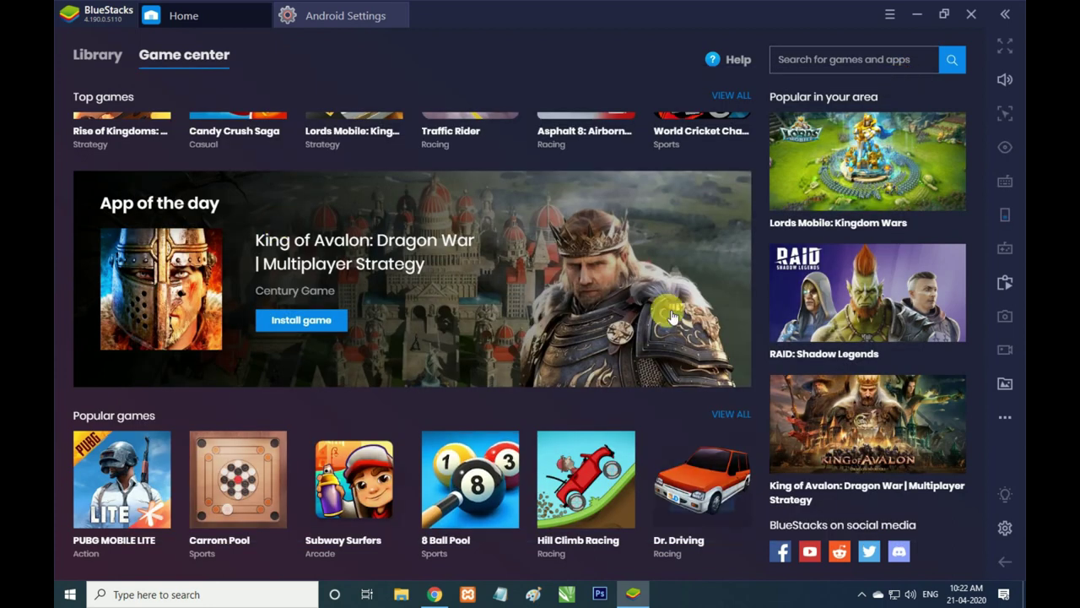
- Return to the Library of installed apps, then switch to File Explorer and view This PC
scroll(743, 388, up, 3)
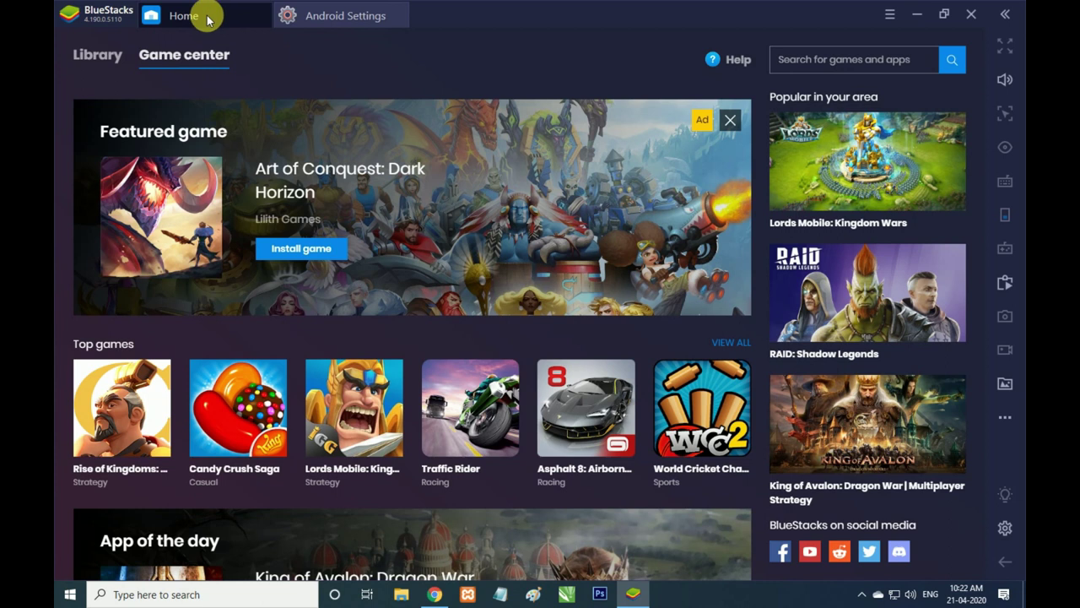
click(98, 56)
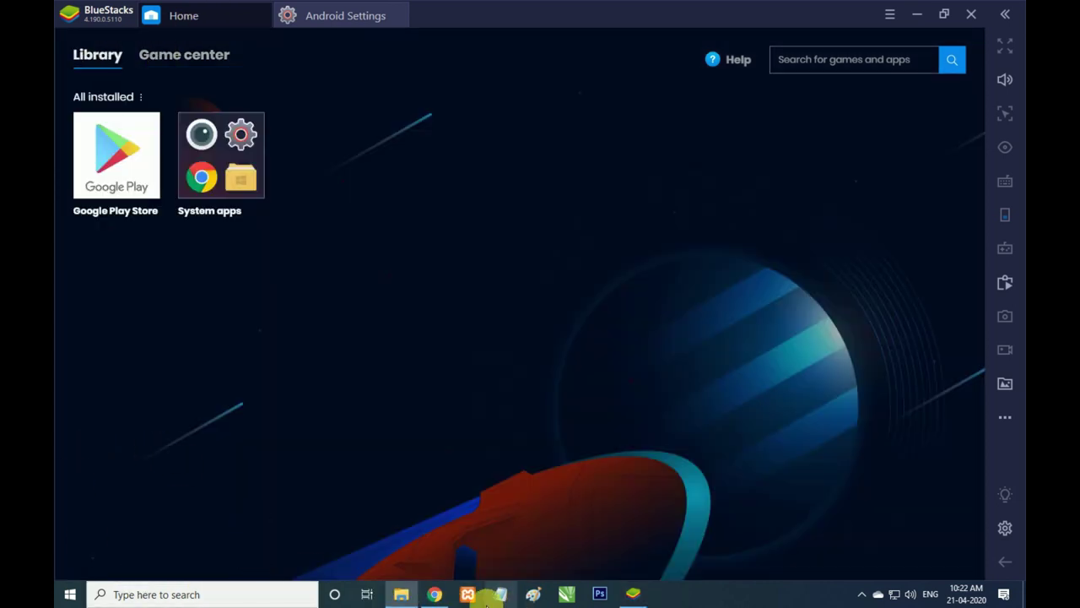
click(401, 594)
click(97, 265)
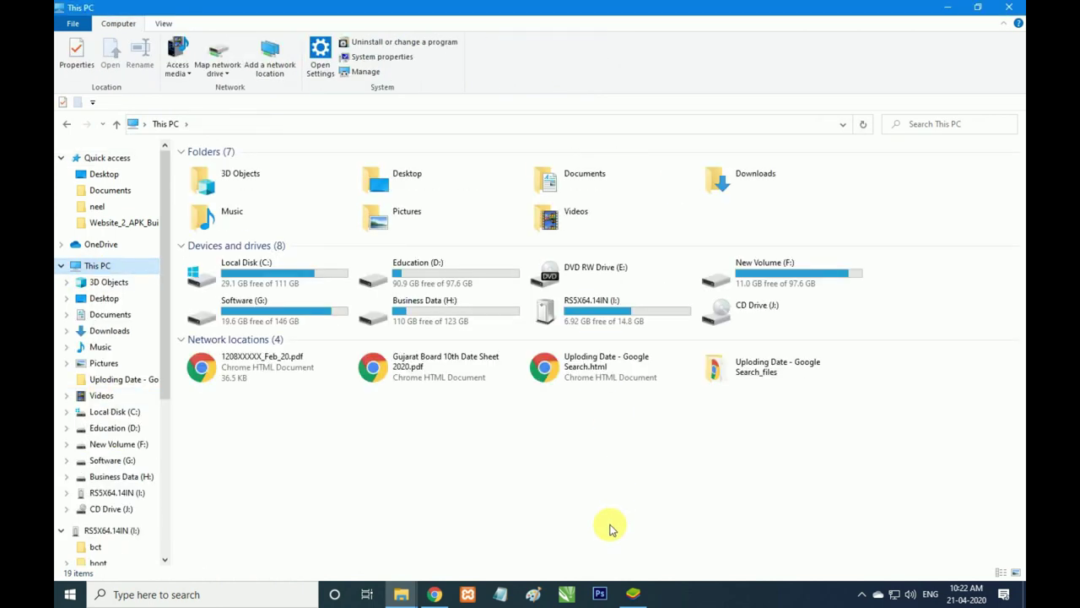
click(429, 514)
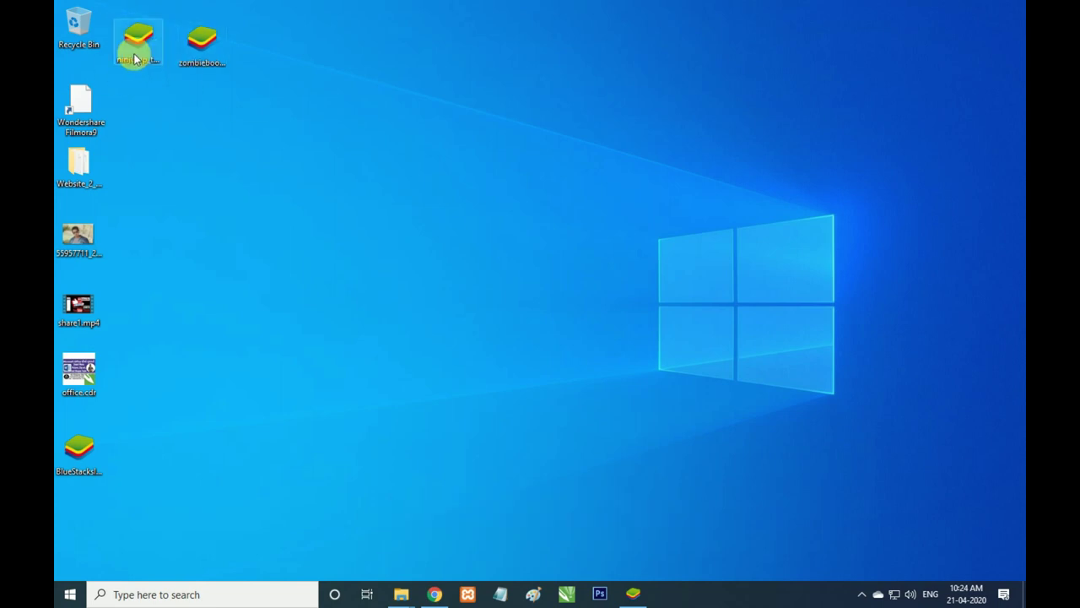
- Install the ninjump and zombiebooth APK files from the desktop, dismissing the Compressed Folders prompt
double_click(135, 63)
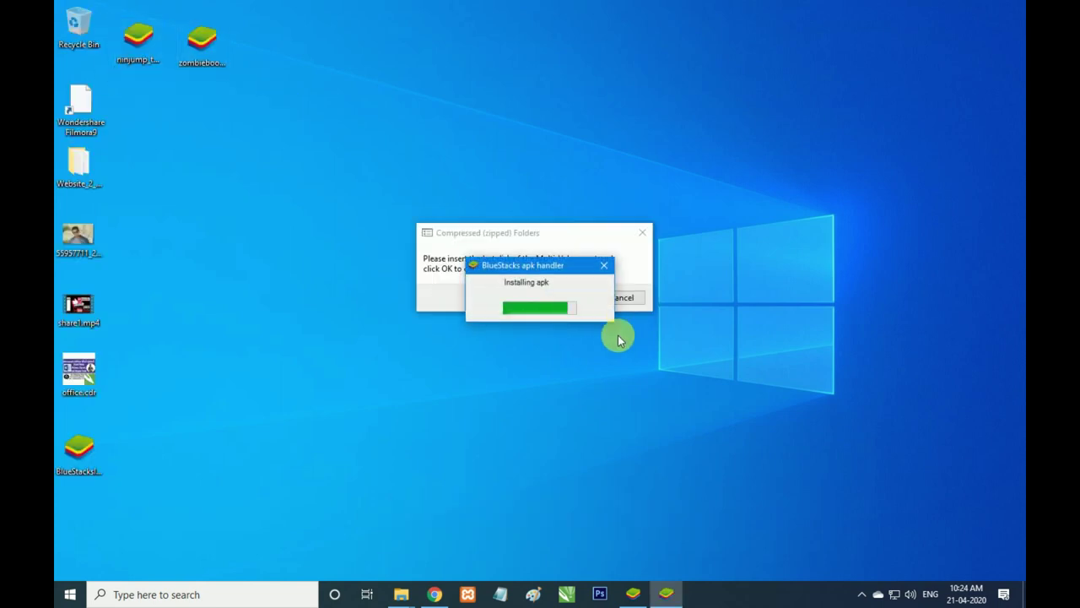
click(644, 233)
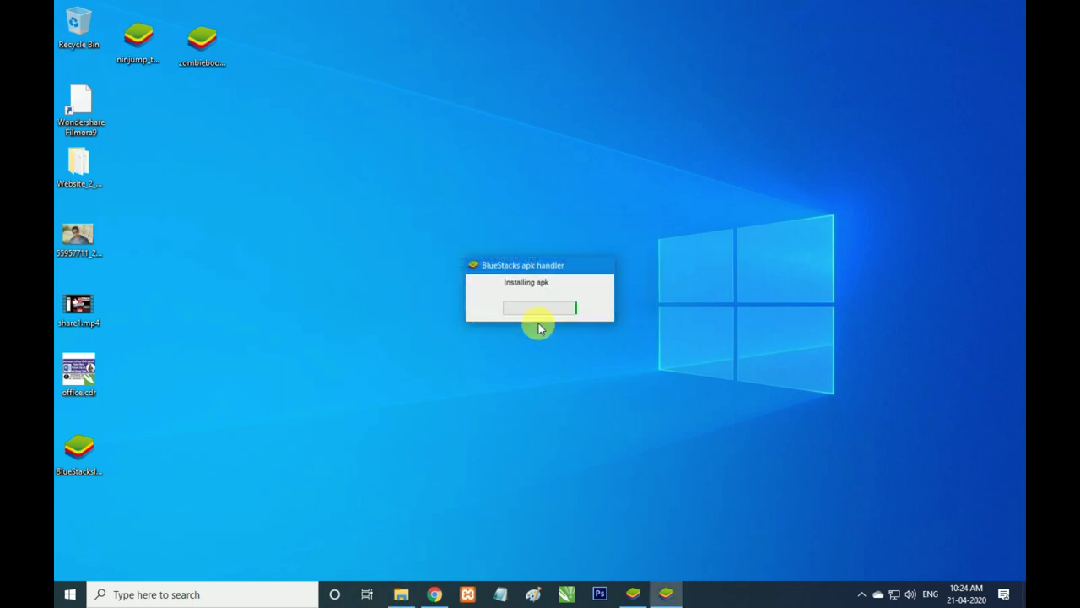
double_click(202, 38)
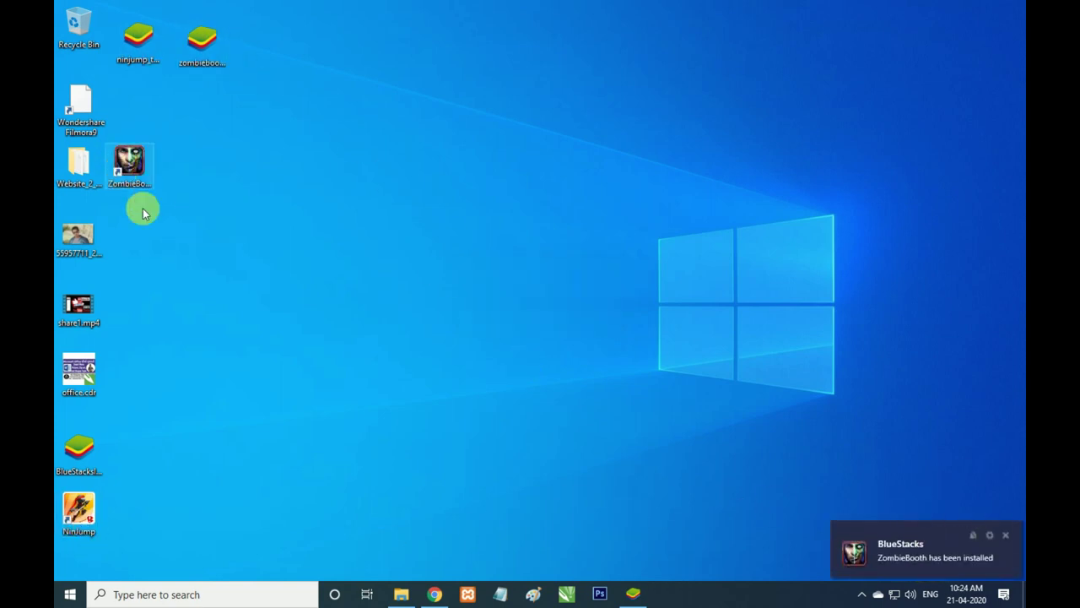
- Switch to BlueStacks, open ZombieBooth from the Library, cancelling the Compressed Folders prompt, and close Android Settings
click(631, 595)
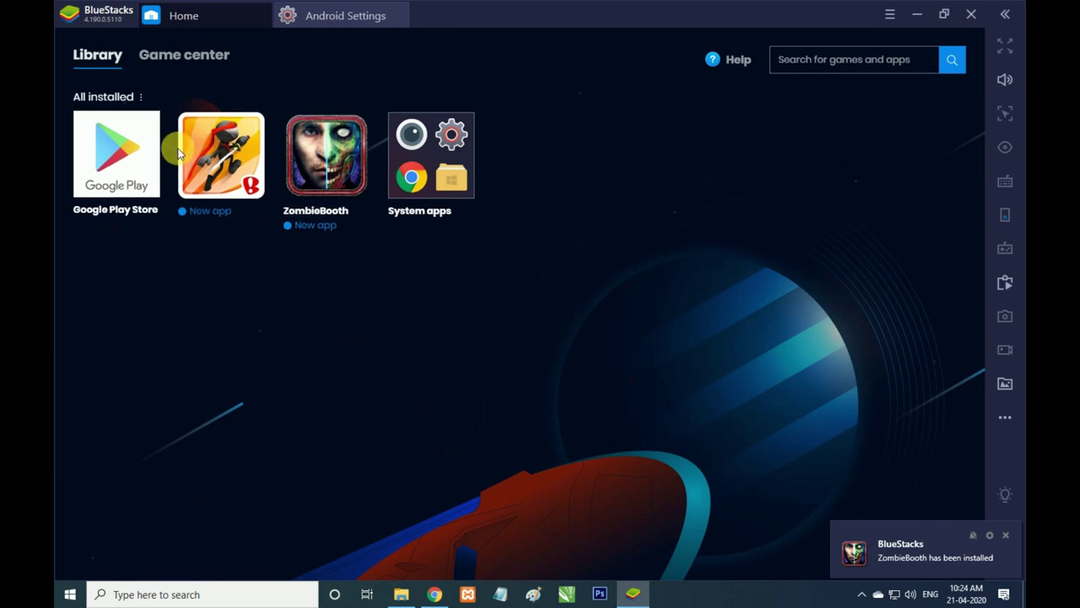
click(100, 59)
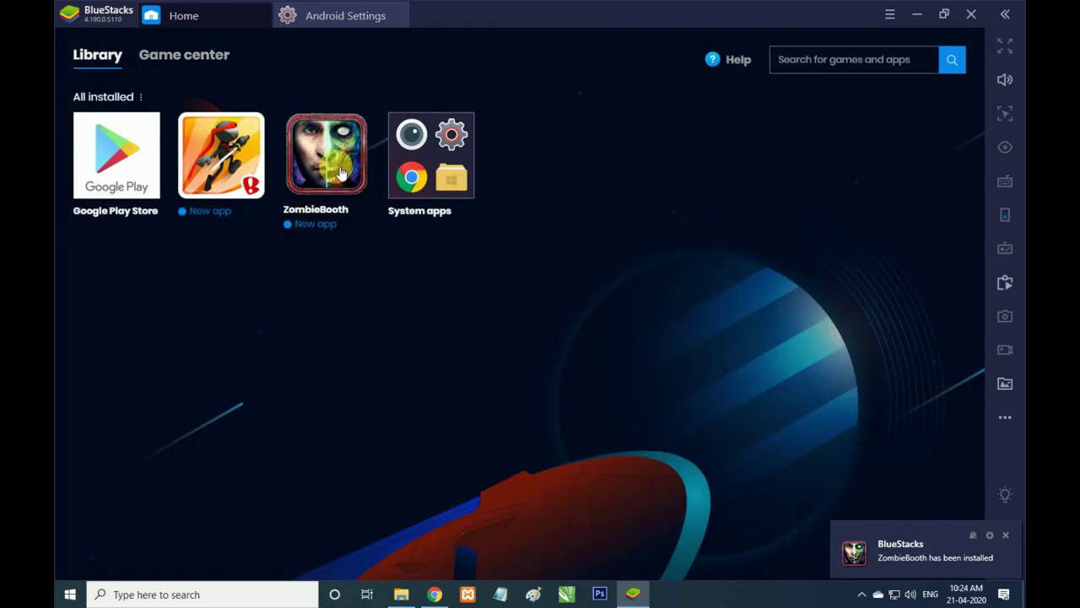
click(314, 161)
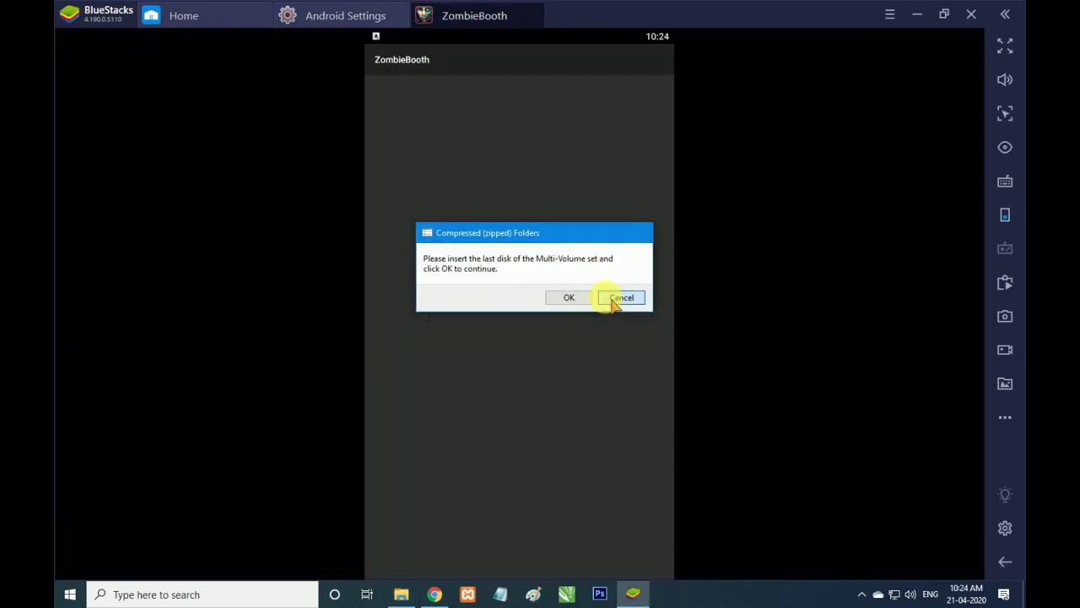
click(610, 299)
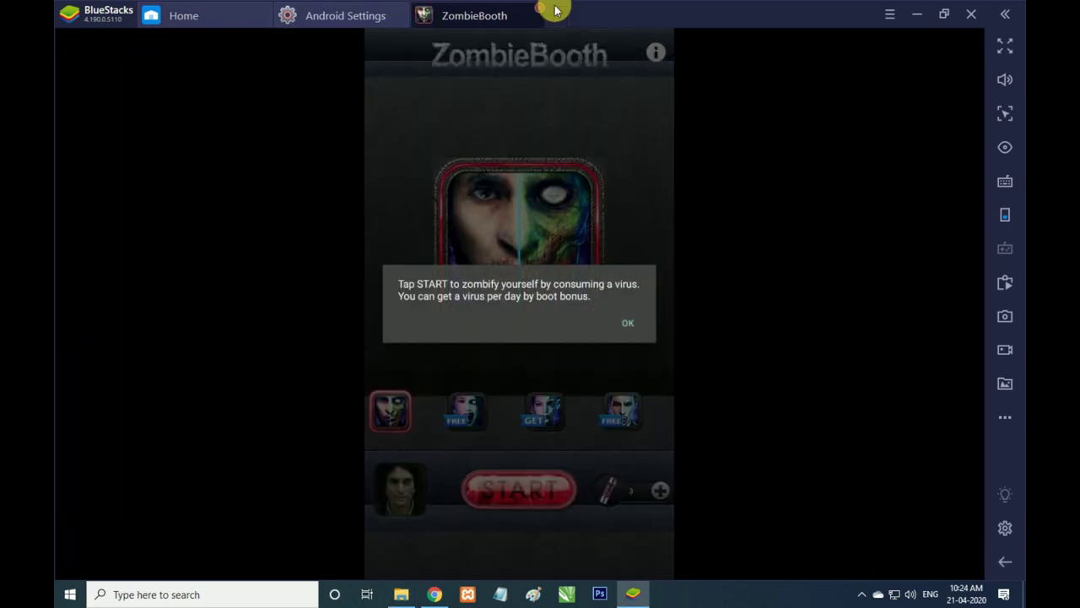
click(403, 8)
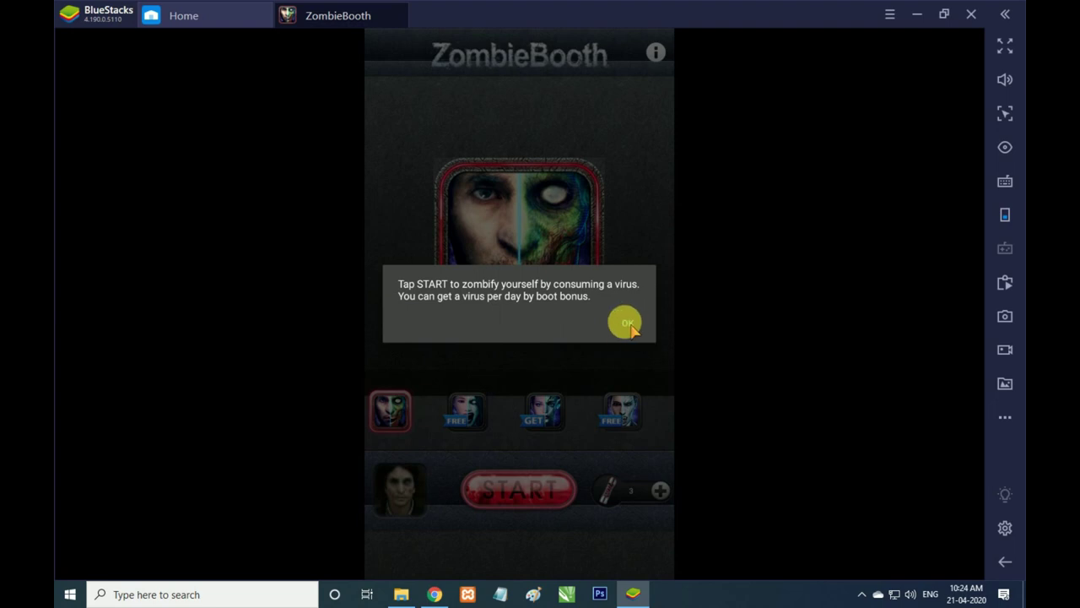
- Dismiss ZombieBooth's introductory message, start it to view the image source choices and return to its main screen
click(628, 325)
click(524, 493)
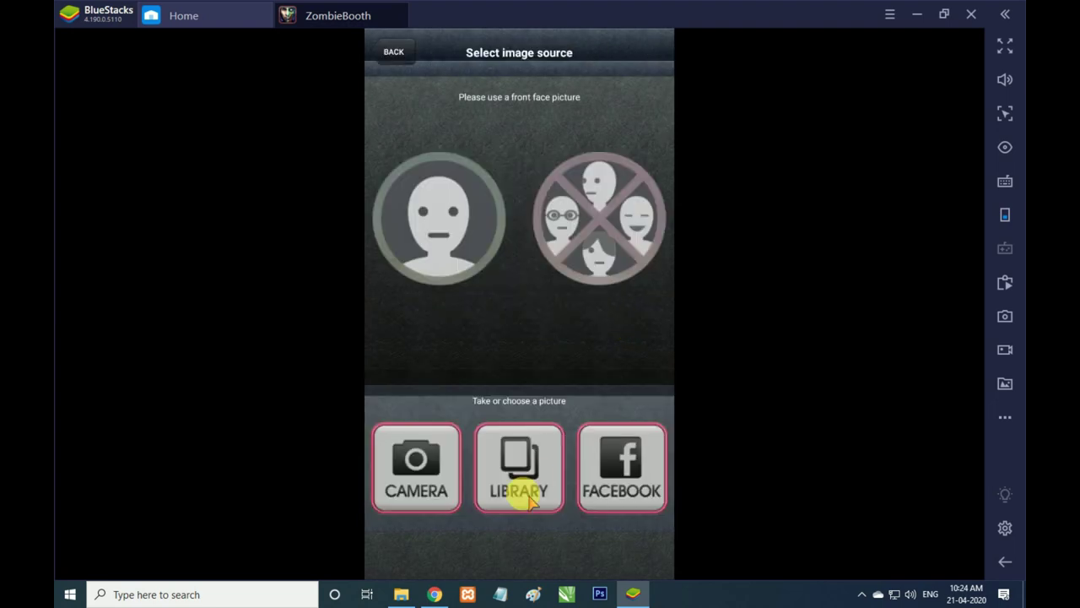
click(393, 57)
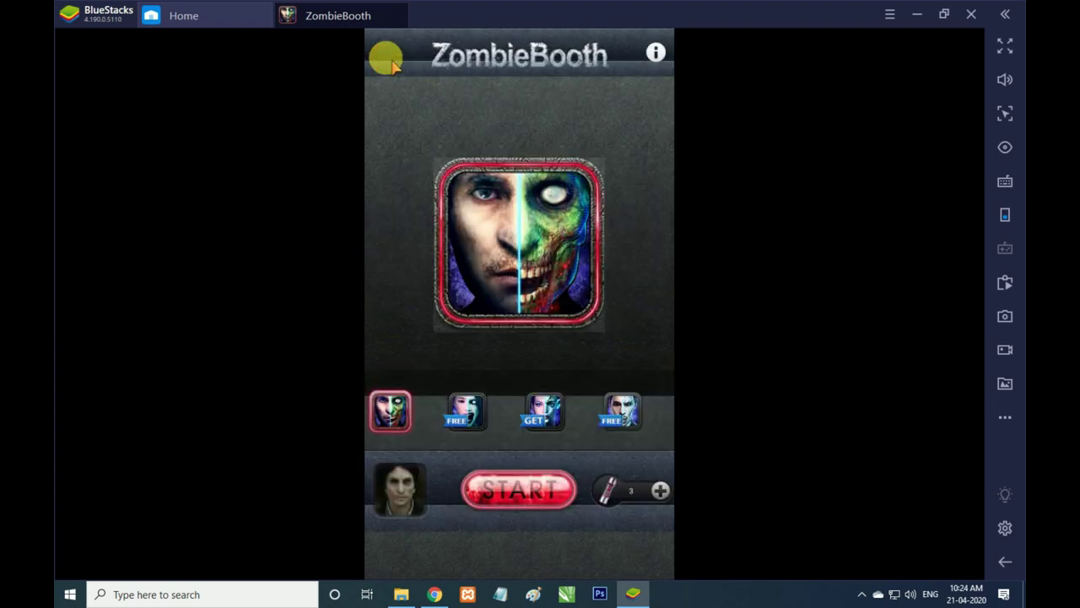
- Close ZombieBooth, open NinJump from the Library and play a round of the game
click(217, 9)
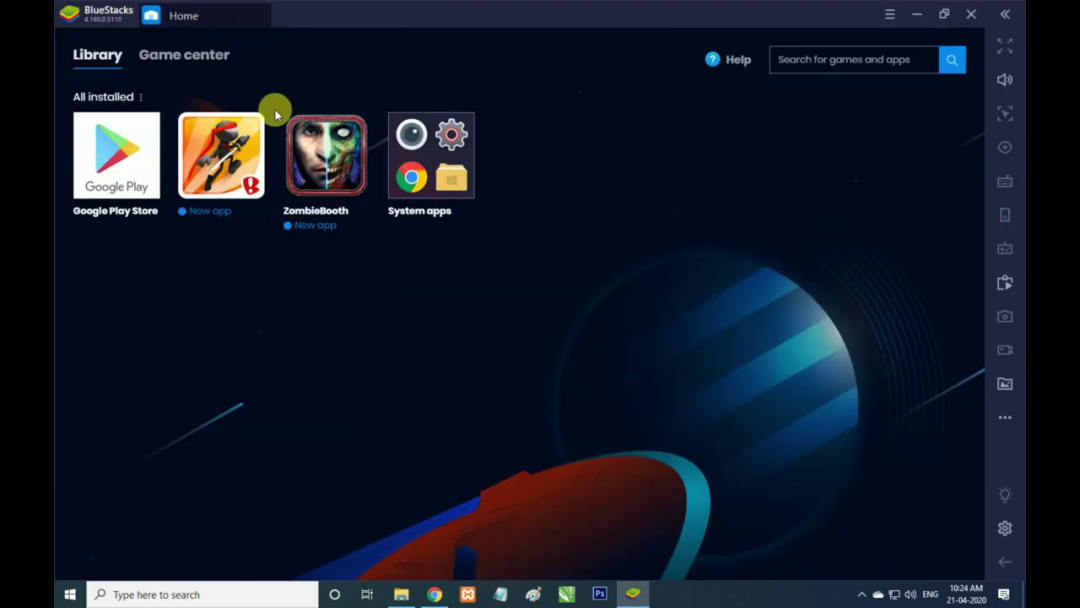
click(222, 157)
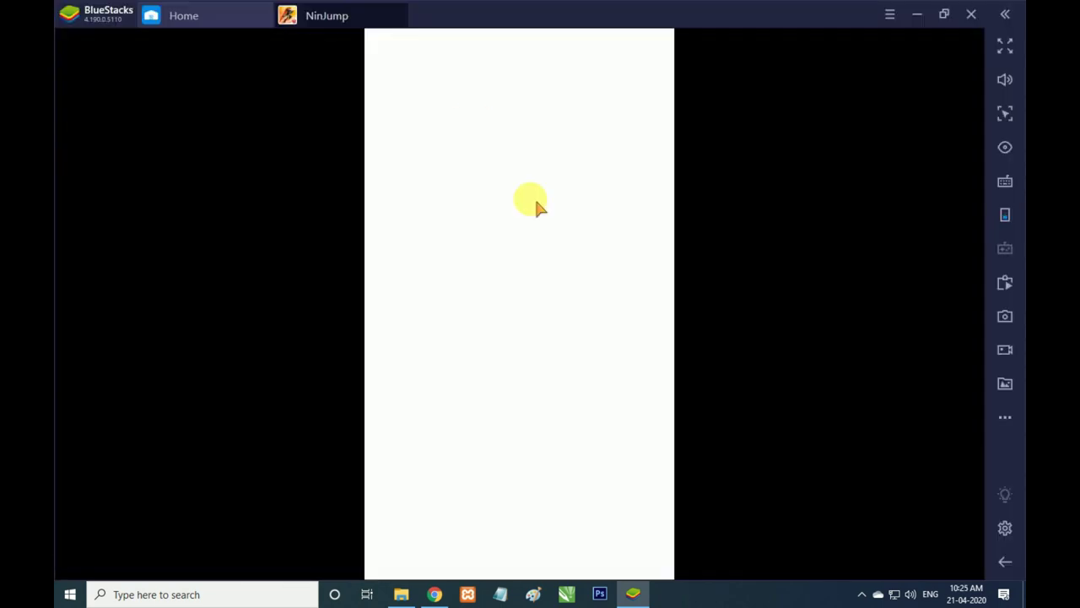
click(450, 406)
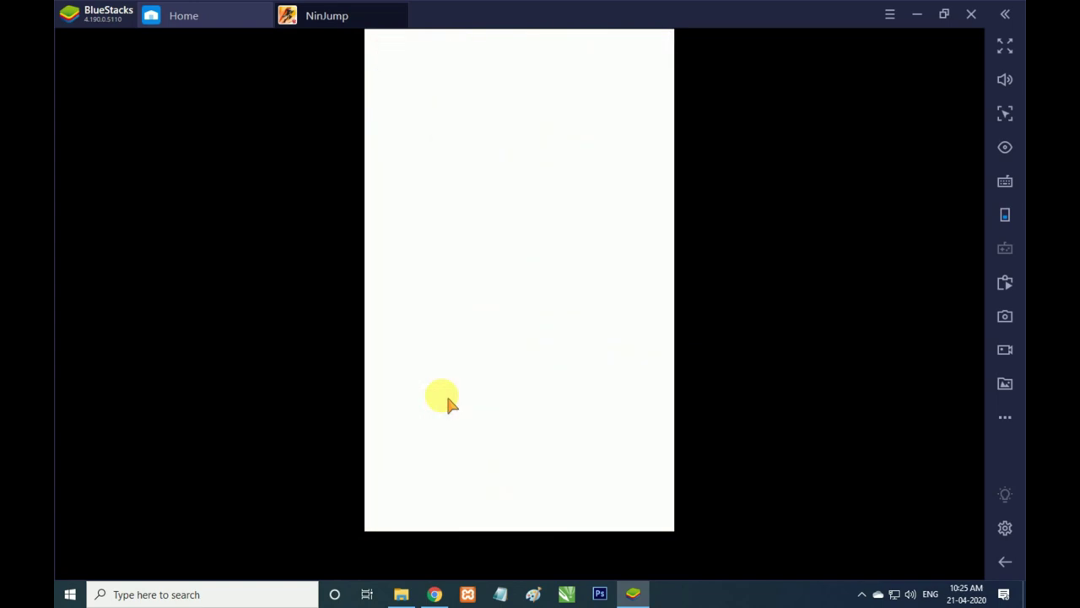
click(593, 502)
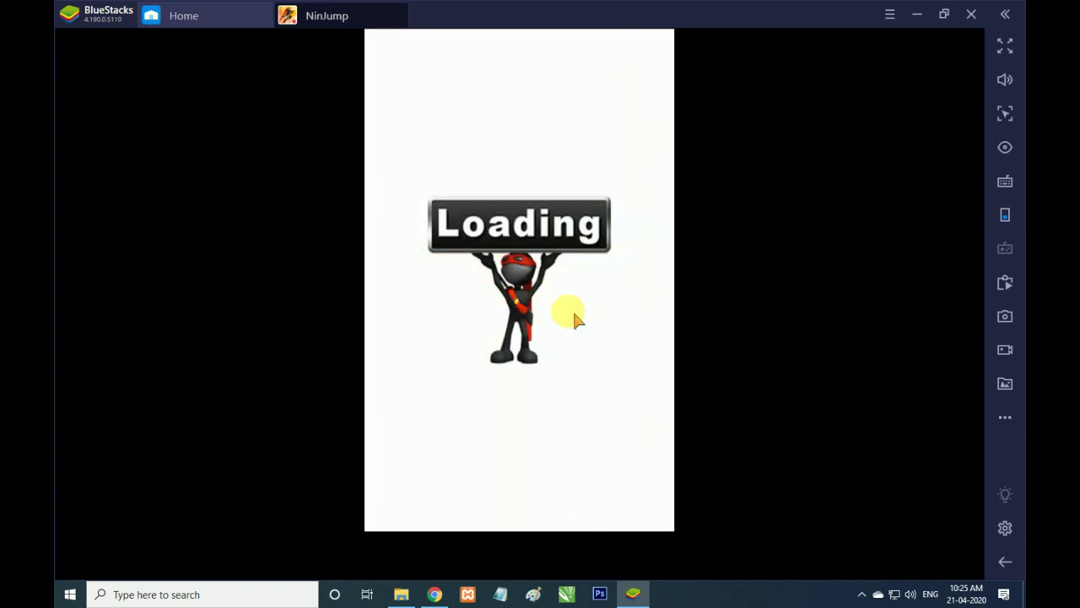
click(621, 325)
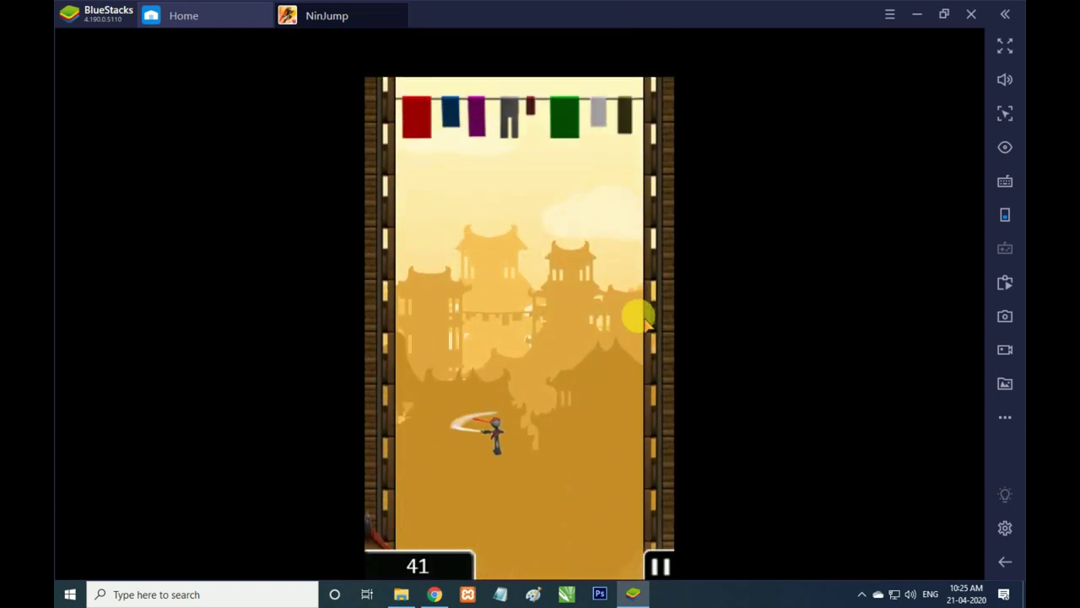
click(642, 320)
click(637, 314)
- Add tap spot and repeated tap controls for NinJump in the Controls editor and save the changes
key(F11)
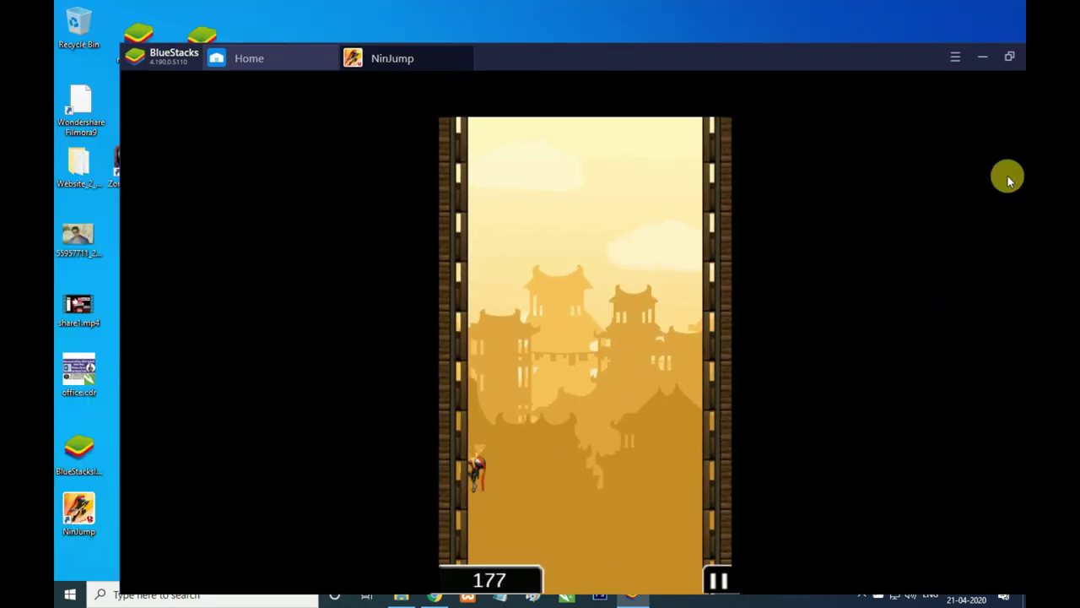
key(ctrl+shift+a)
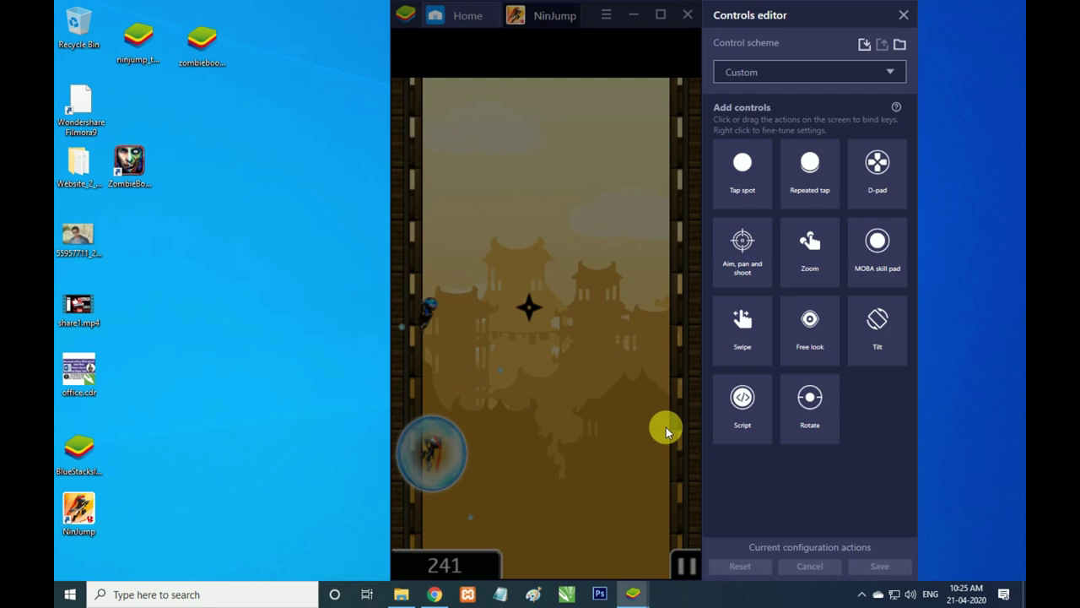
click(742, 195)
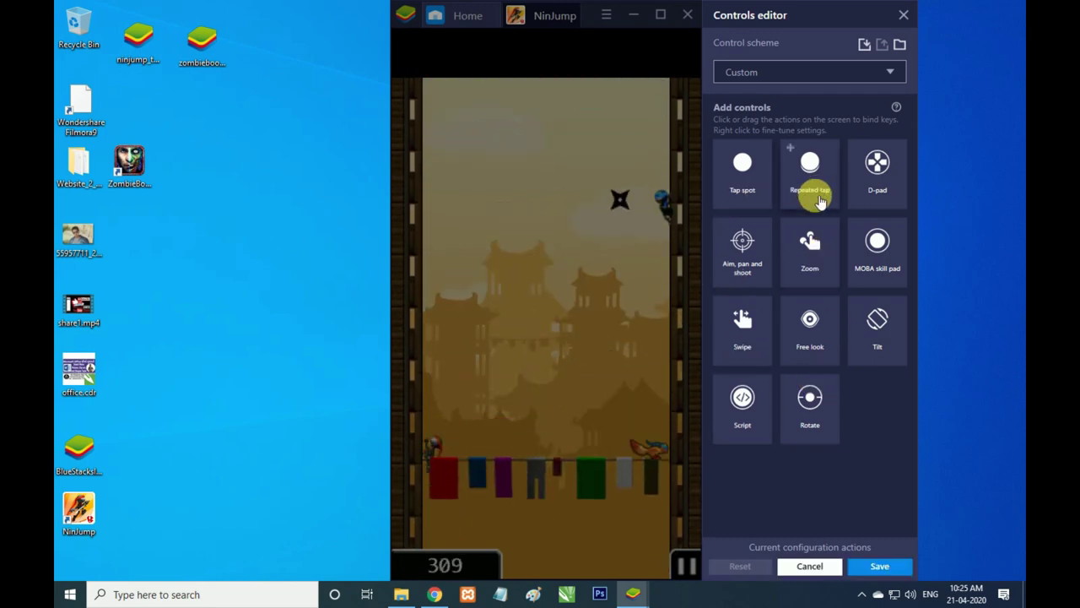
click(814, 205)
click(815, 207)
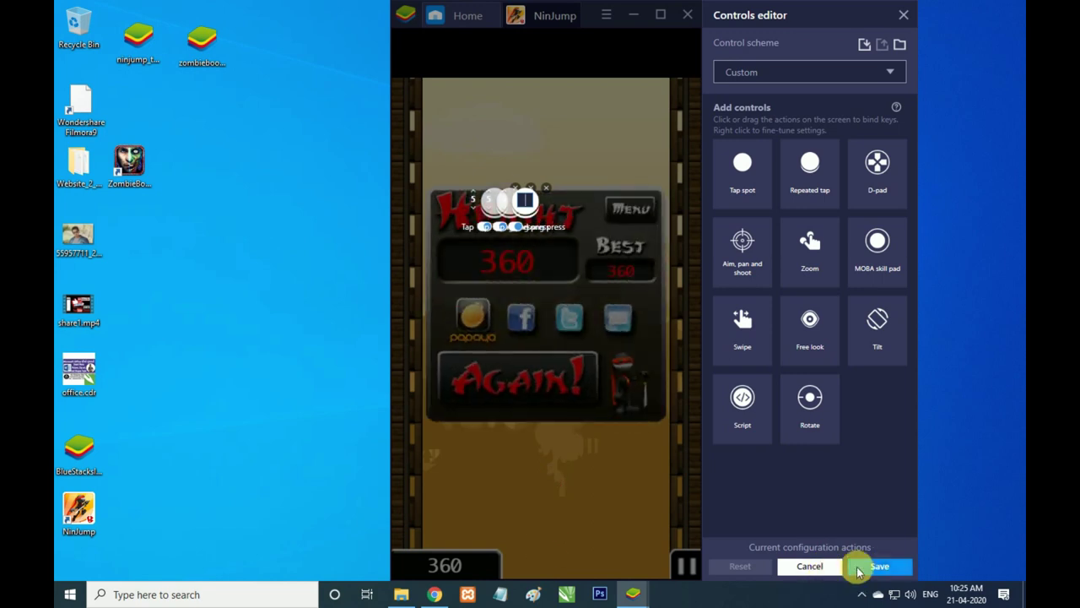
click(812, 566)
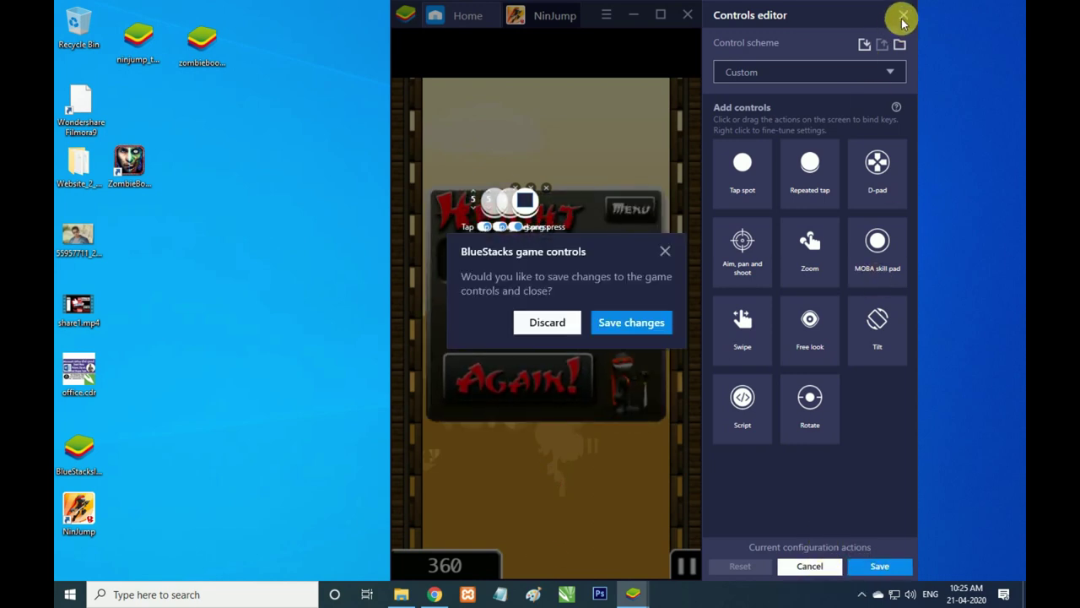
click(613, 330)
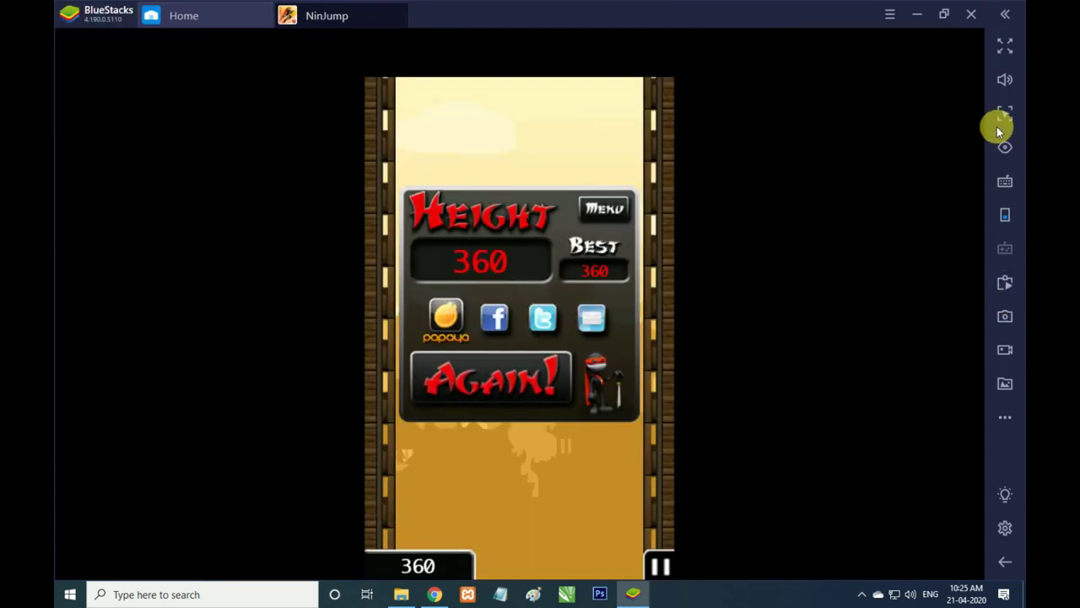
- Play another round of NinJump from the game's results screen
click(513, 363)
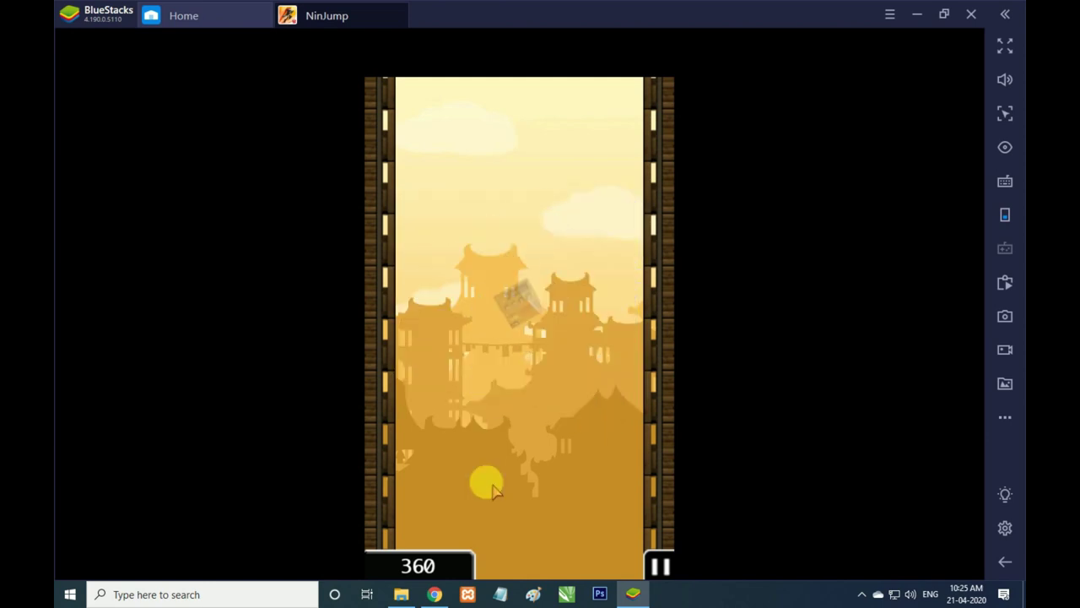
click(654, 405)
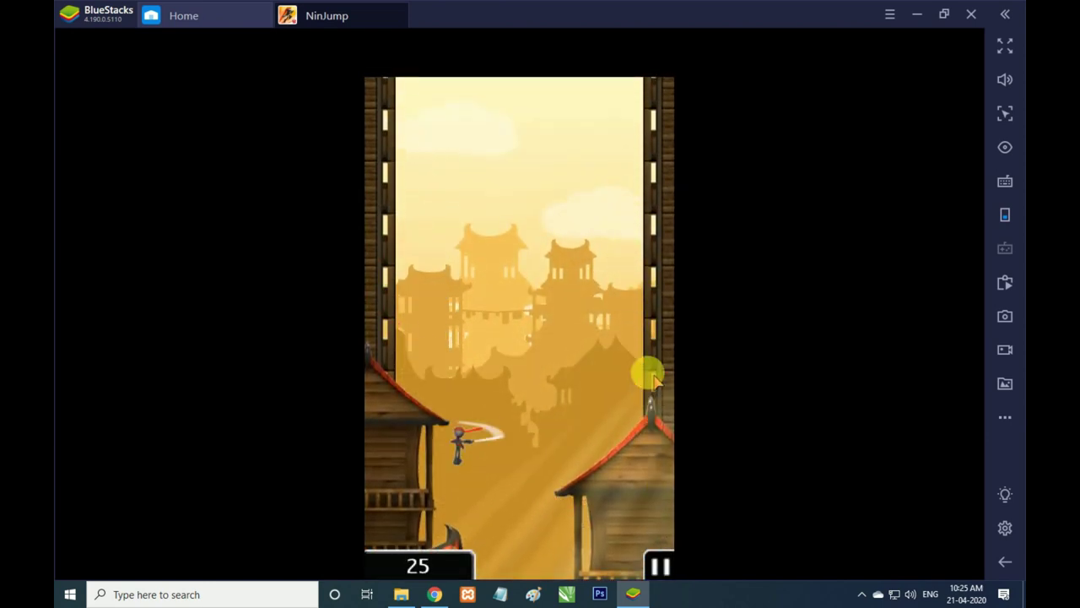
click(647, 374)
- Pause and quit the NinJump round, and close the game to return to the Library
click(662, 564)
click(522, 454)
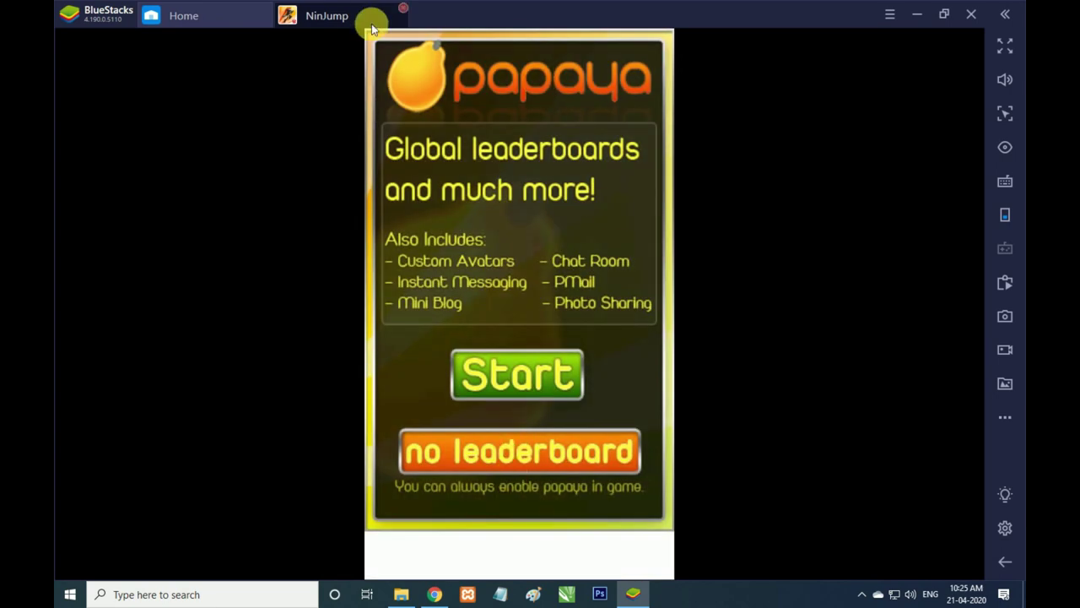
click(405, 13)
click(408, 160)
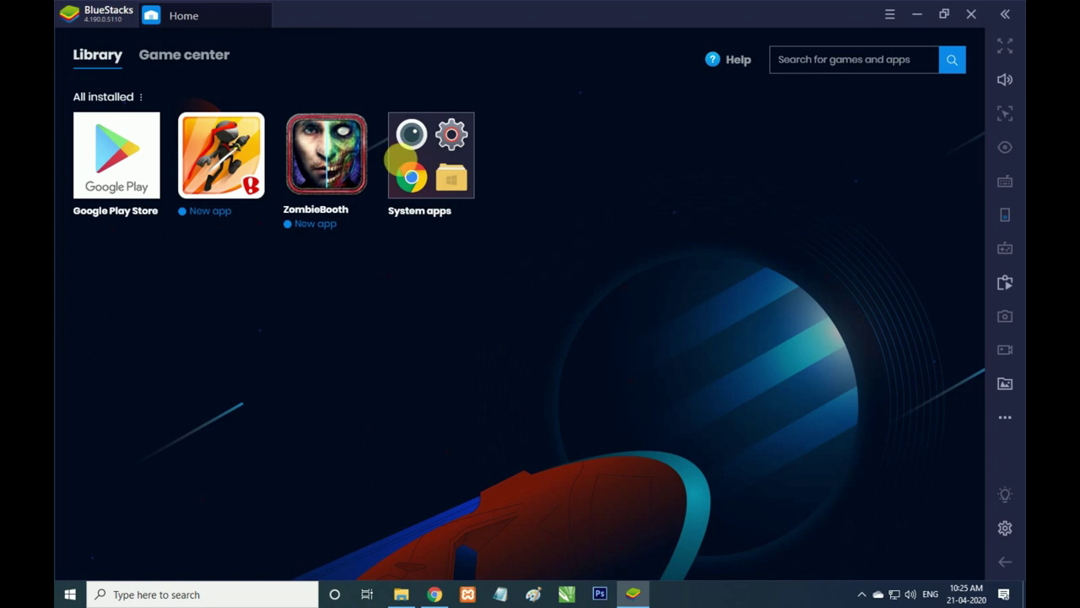
click(693, 242)
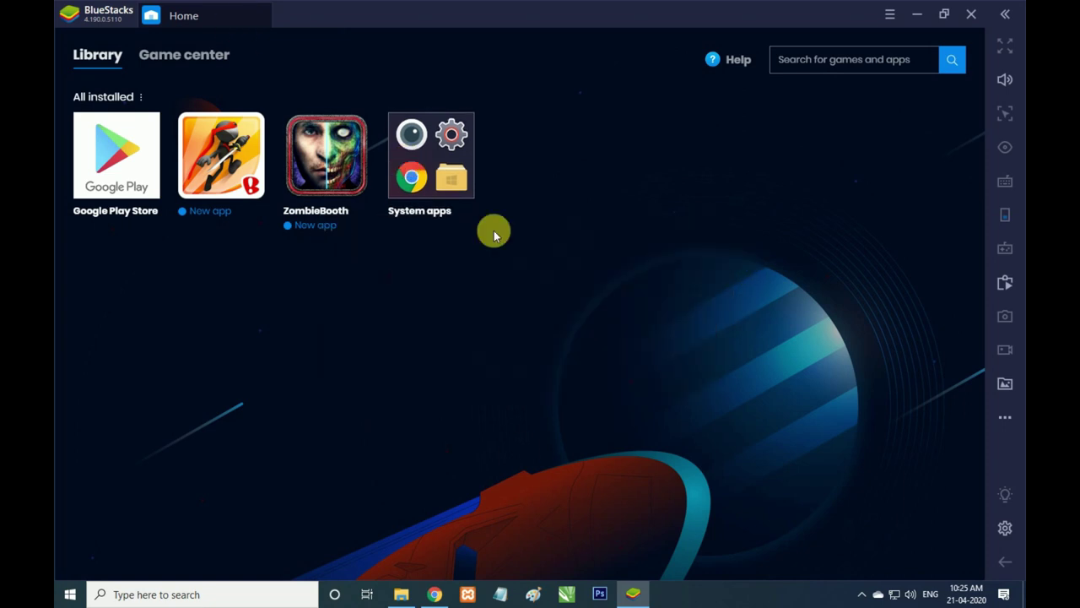
- Open Google Play Store from the Library and close it again through the account sign-in prompt
click(101, 173)
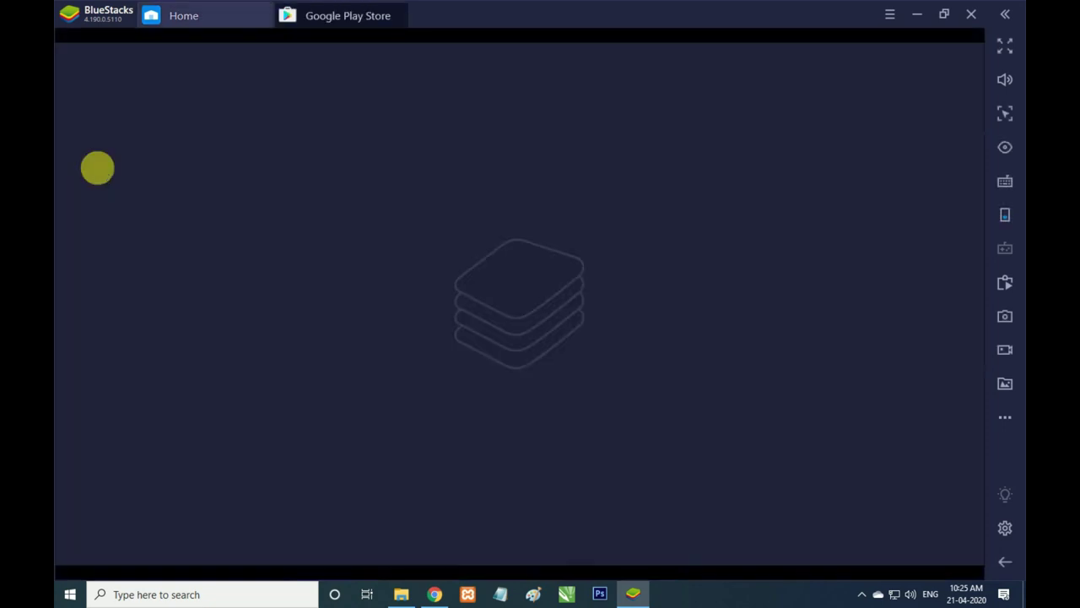
click(403, 13)
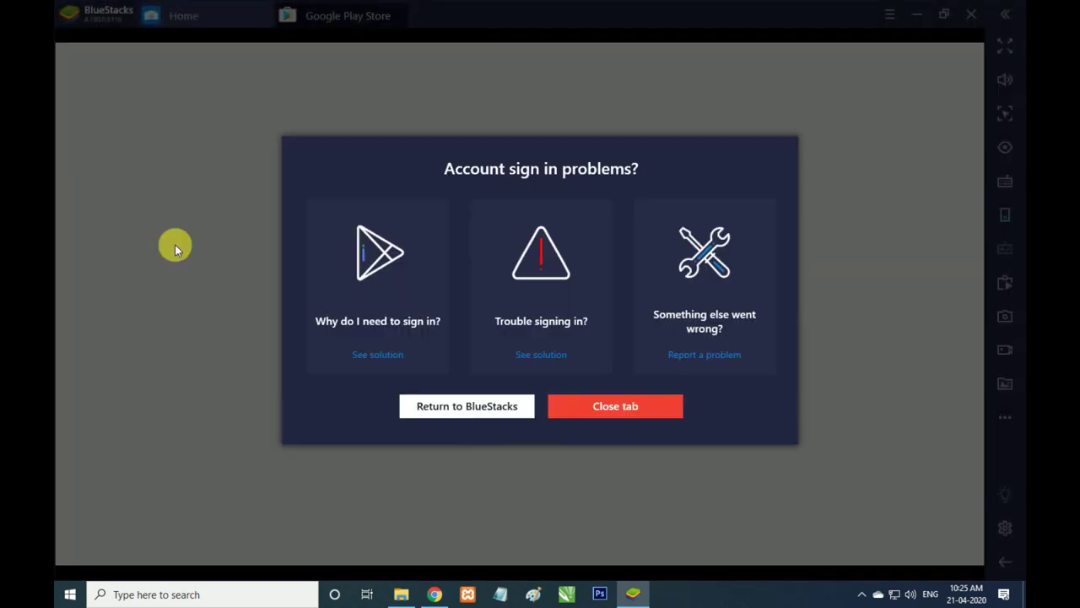
click(581, 413)
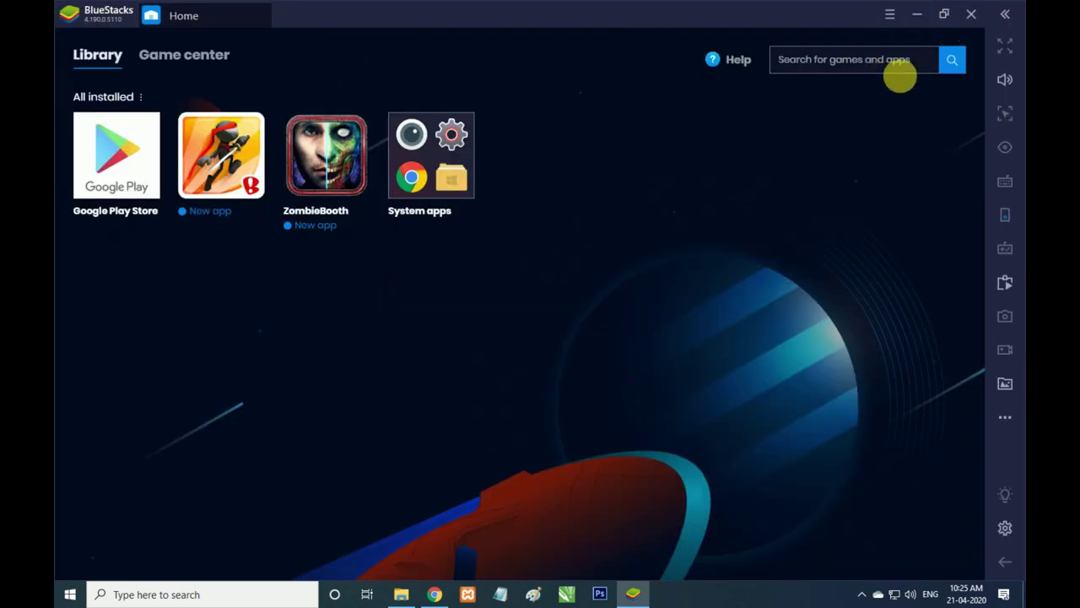
- View the main BlueStacks options and close BlueStacks
click(888, 15)
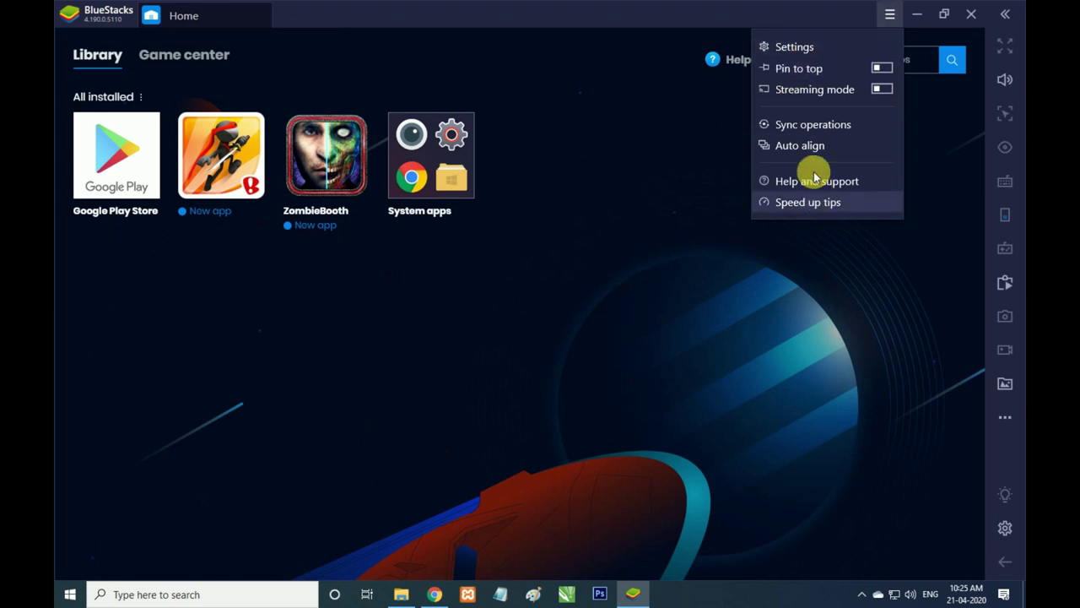
click(971, 13)
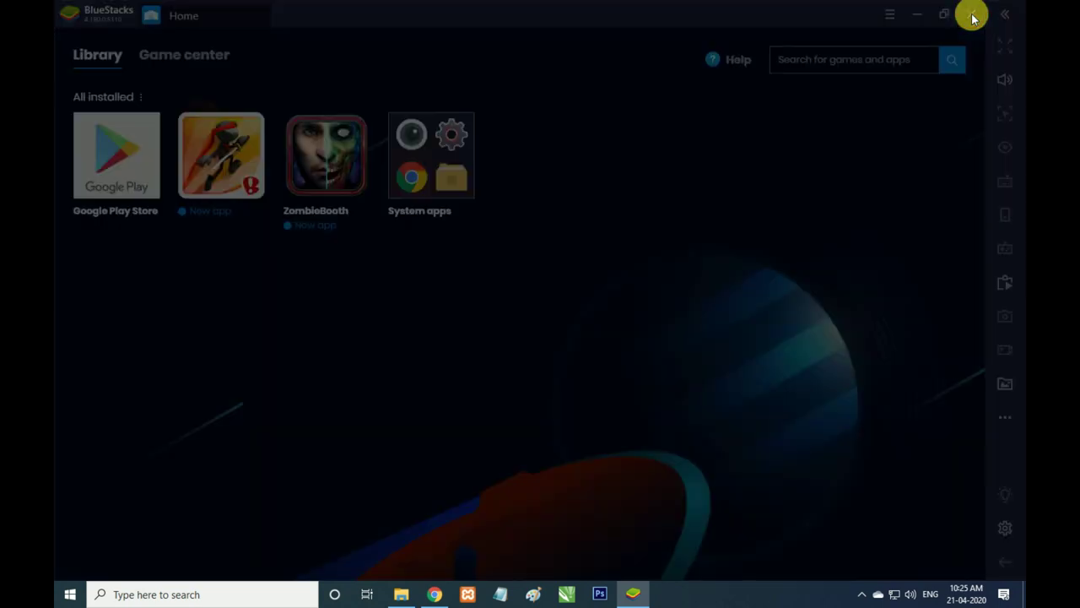